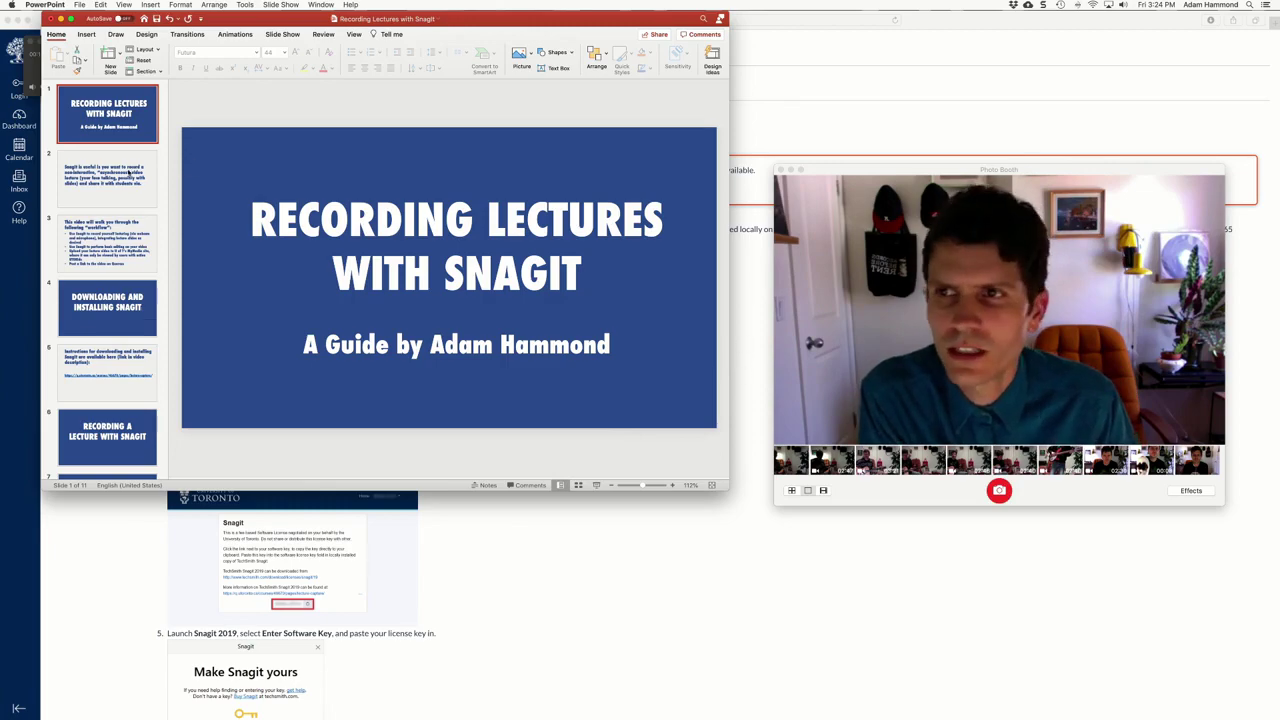
Step: Go to slide 2, about SnagIt for asynchronous video lectures
click(117, 178)
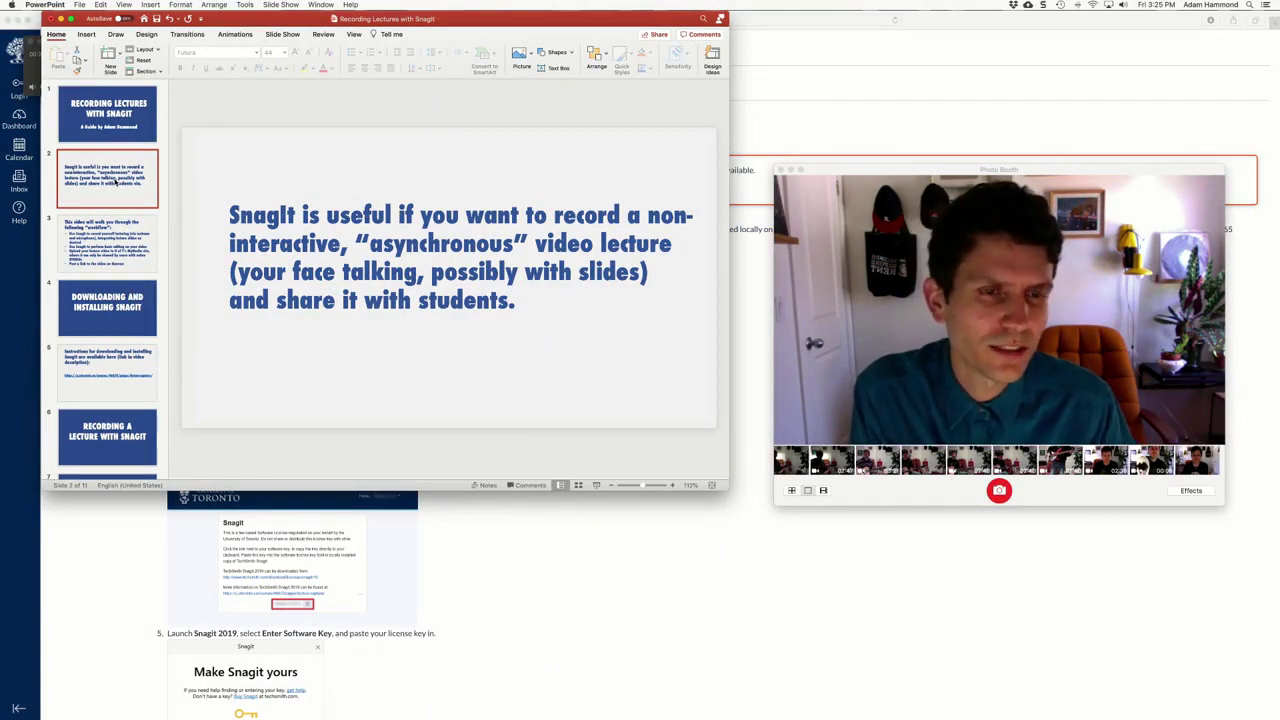
Step: Advance past the workflow slide to slide 5 with the SnagIt download and installation link
click(103, 246)
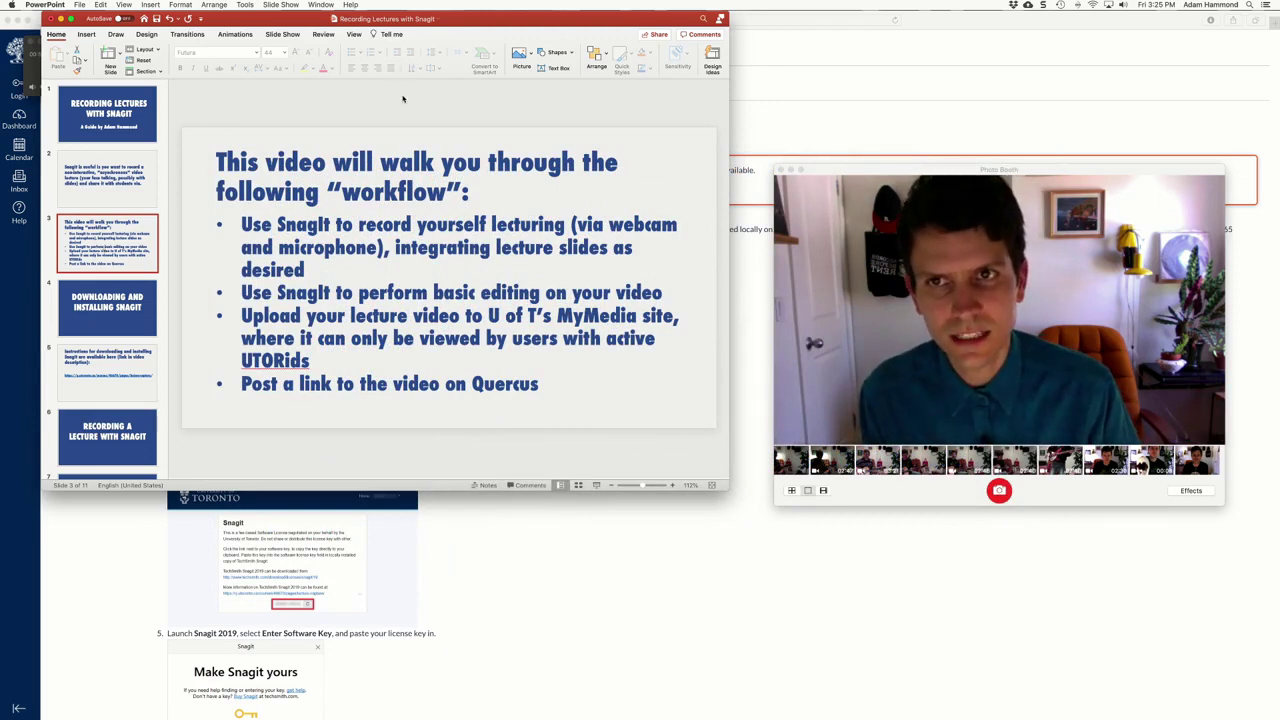
drag(399, 33, 403, 38)
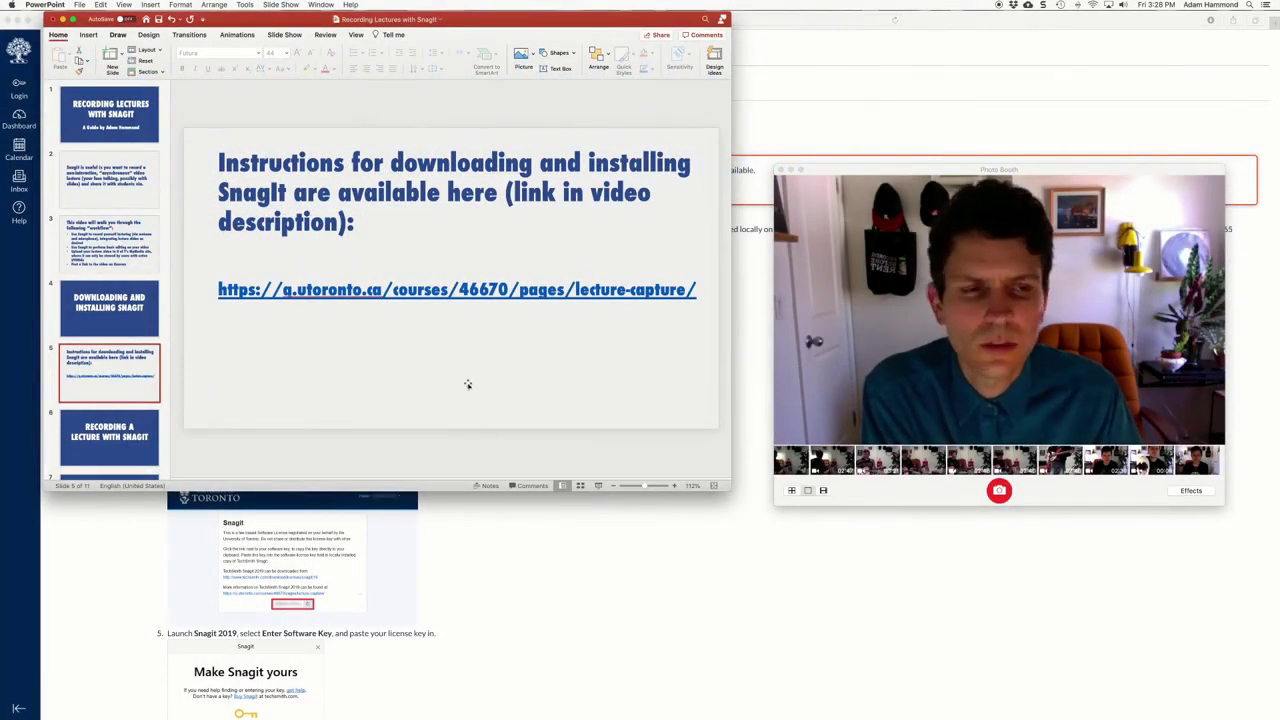
Step: Review the Quercus Lecture Capture page from the slide link, then return to slide 6 in PowerPoint
click(484, 526)
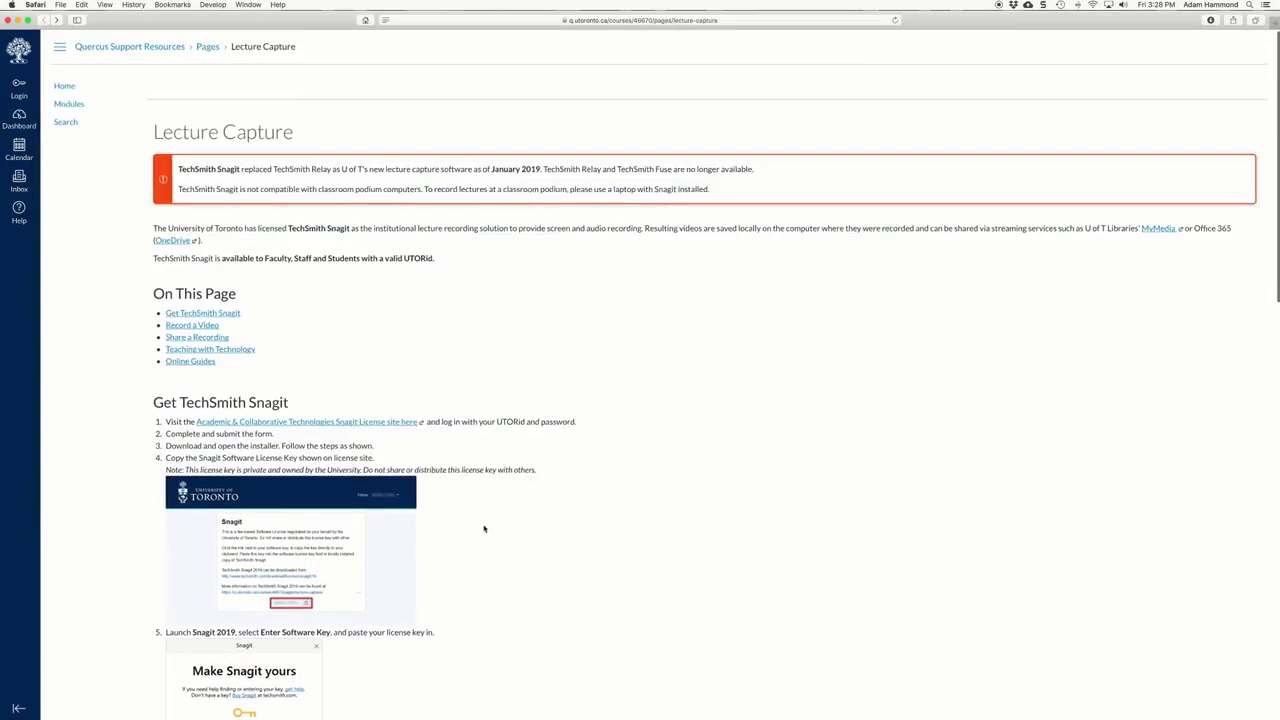
scroll(401, 394, down, 3)
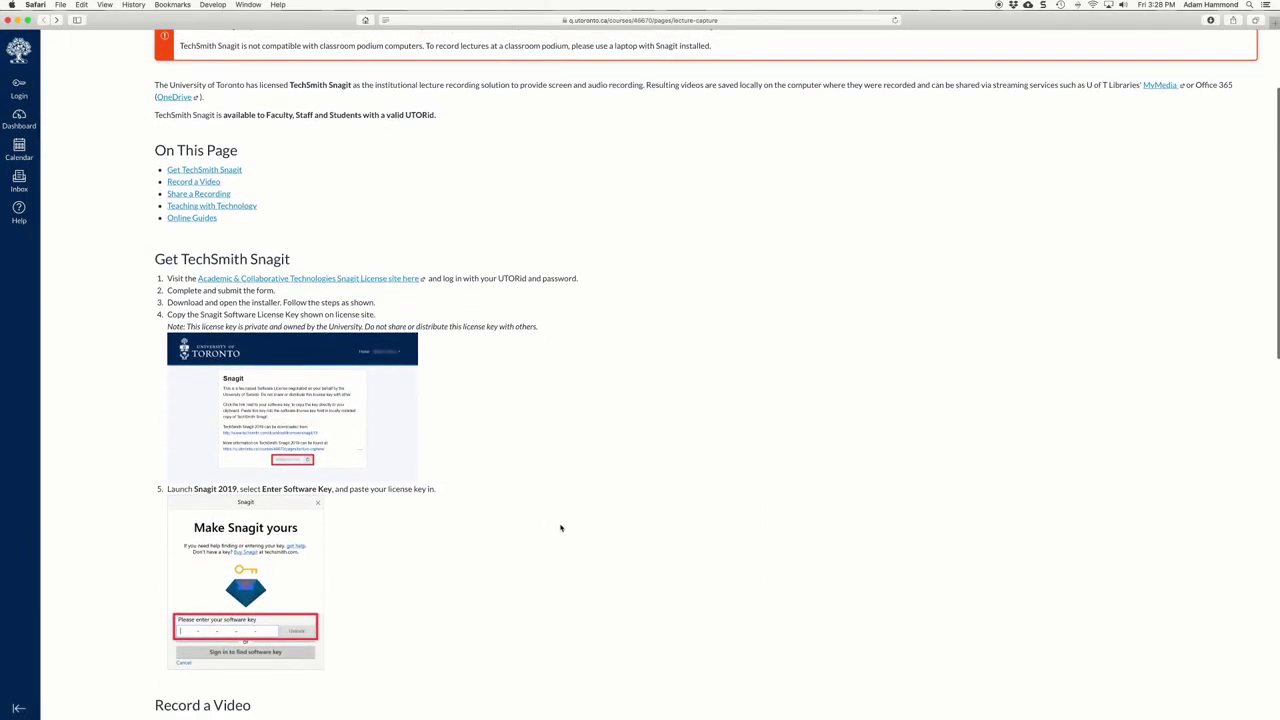
scroll(561, 528, down, 3)
scroll(561, 528, up, 1)
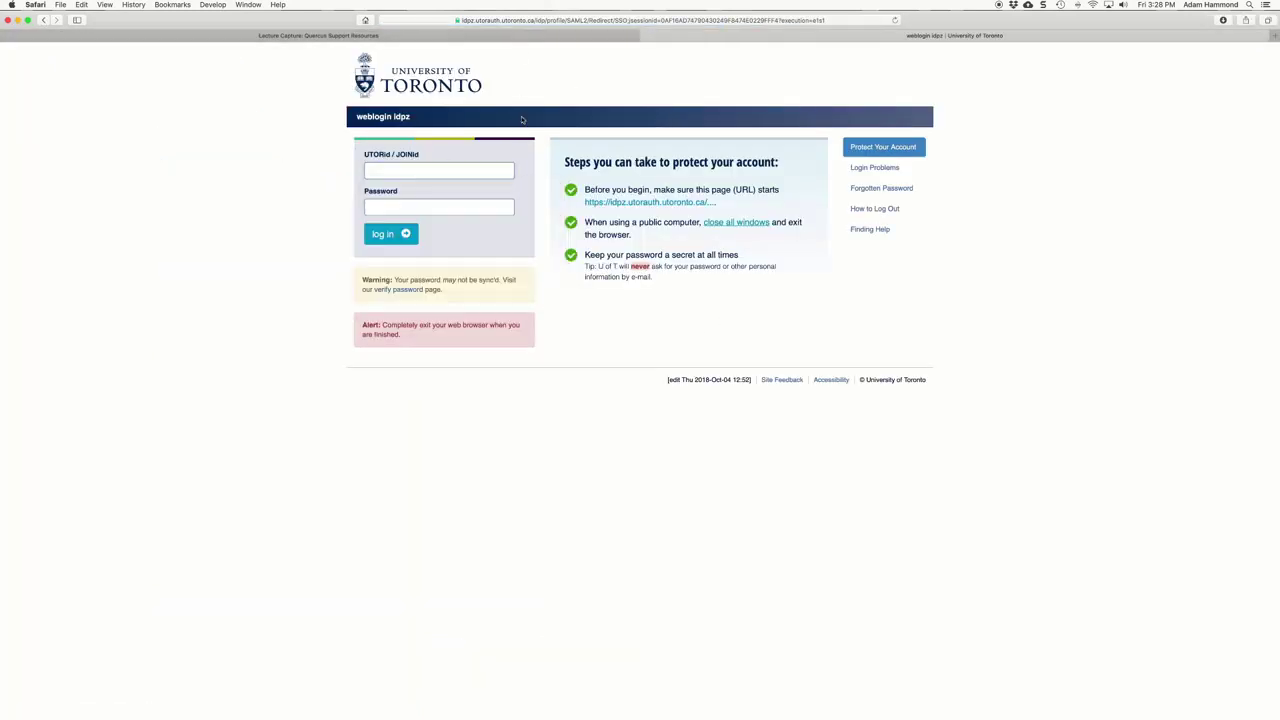
click(646, 37)
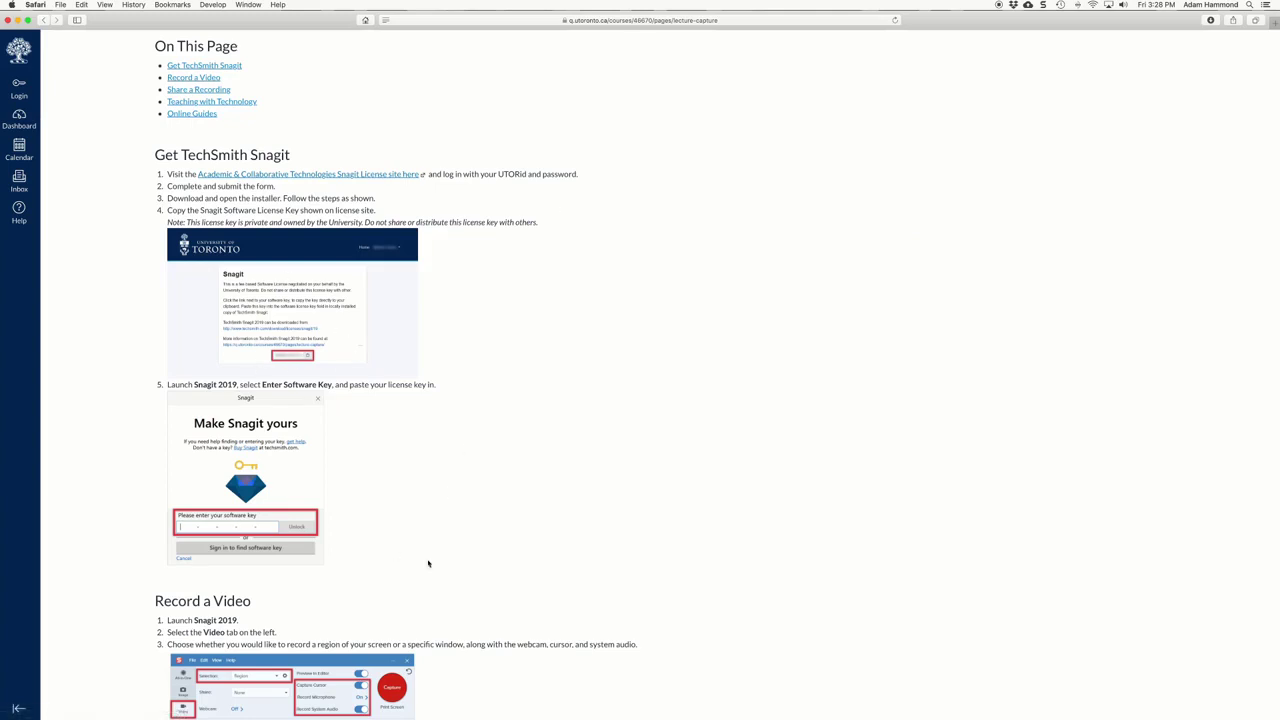
scroll(291, 561, down, 10)
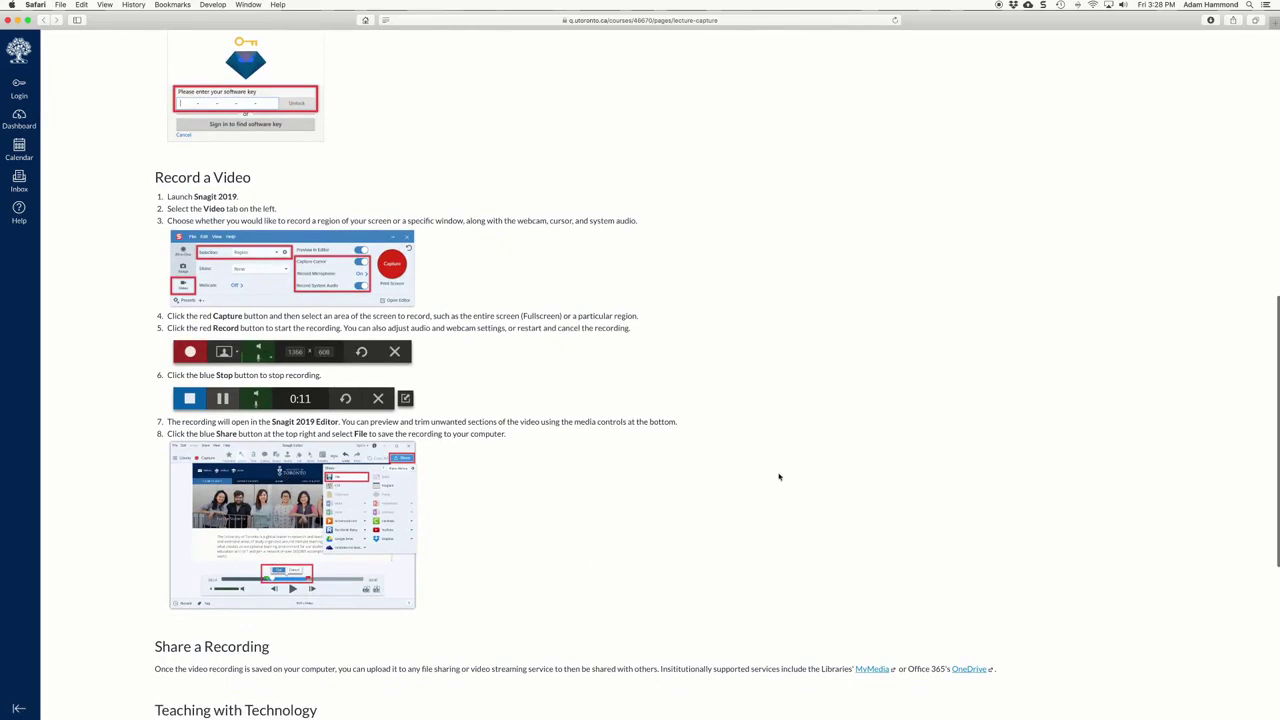
key(super+Tab)
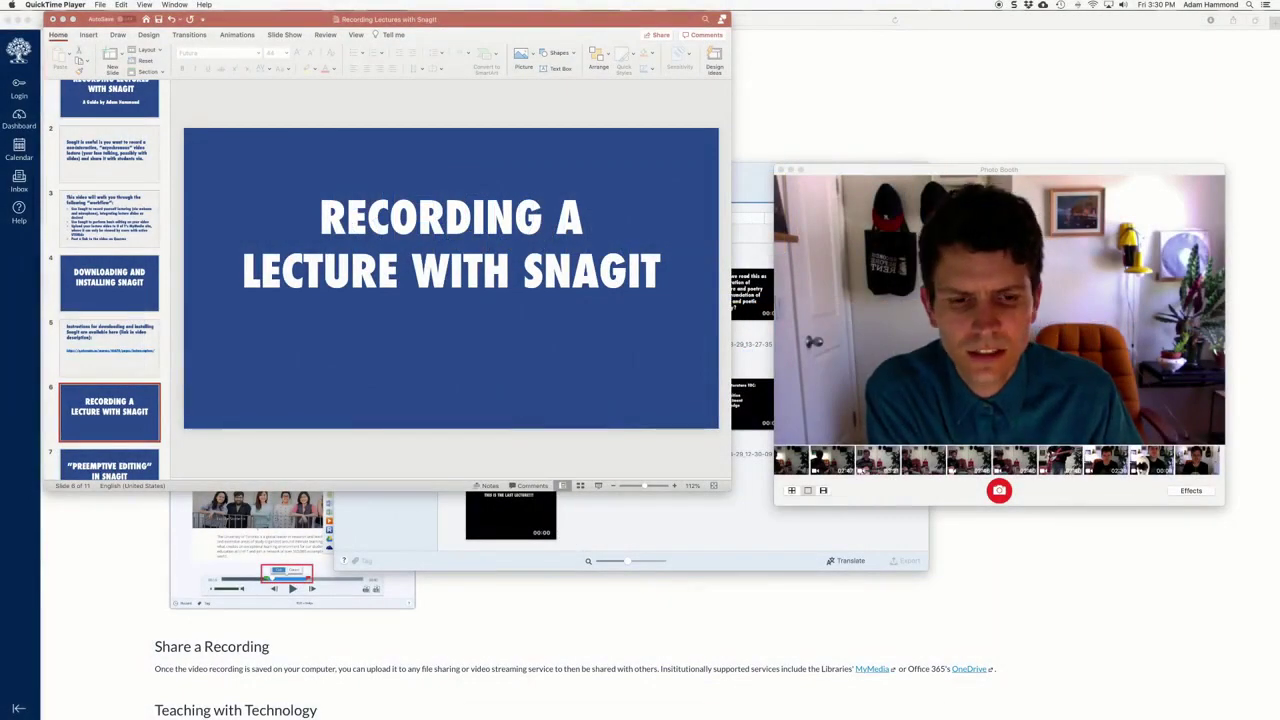
Step: Open Snagit's capture settings: Fullscreen selection, webcam on, microphone and system audio on
click(952, 706)
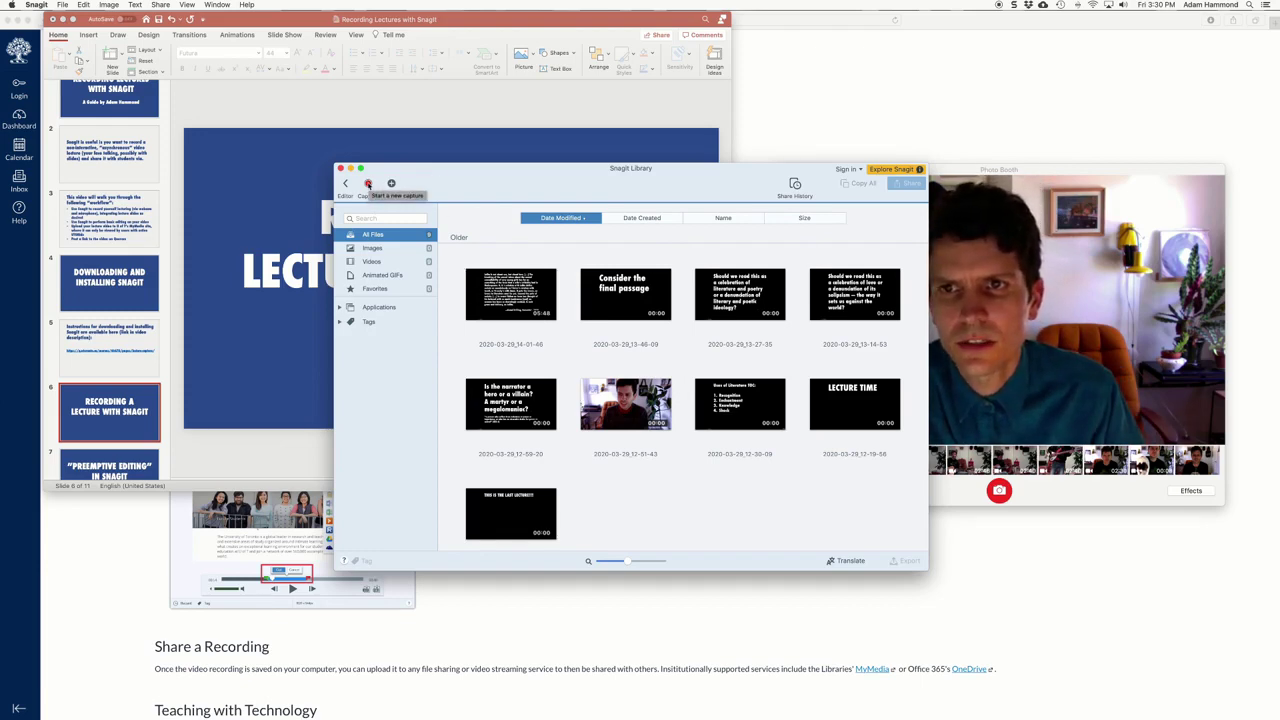
click(368, 184)
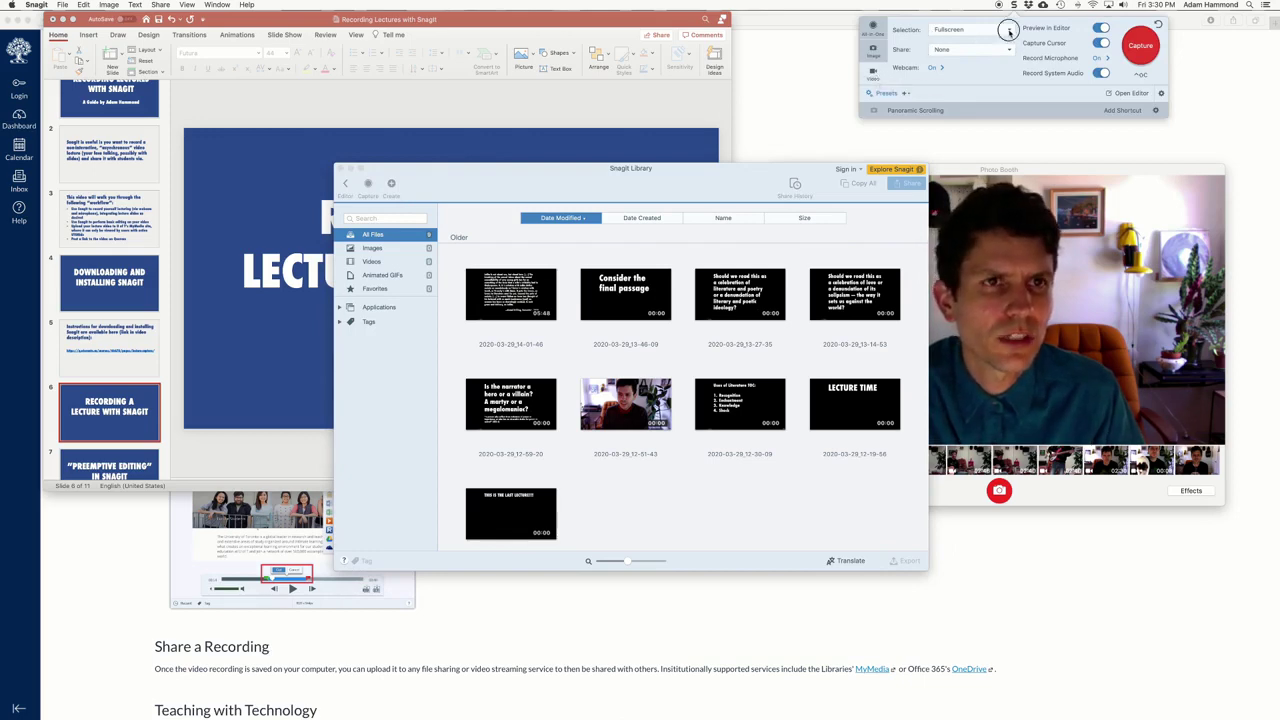
click(1009, 32)
click(1005, 20)
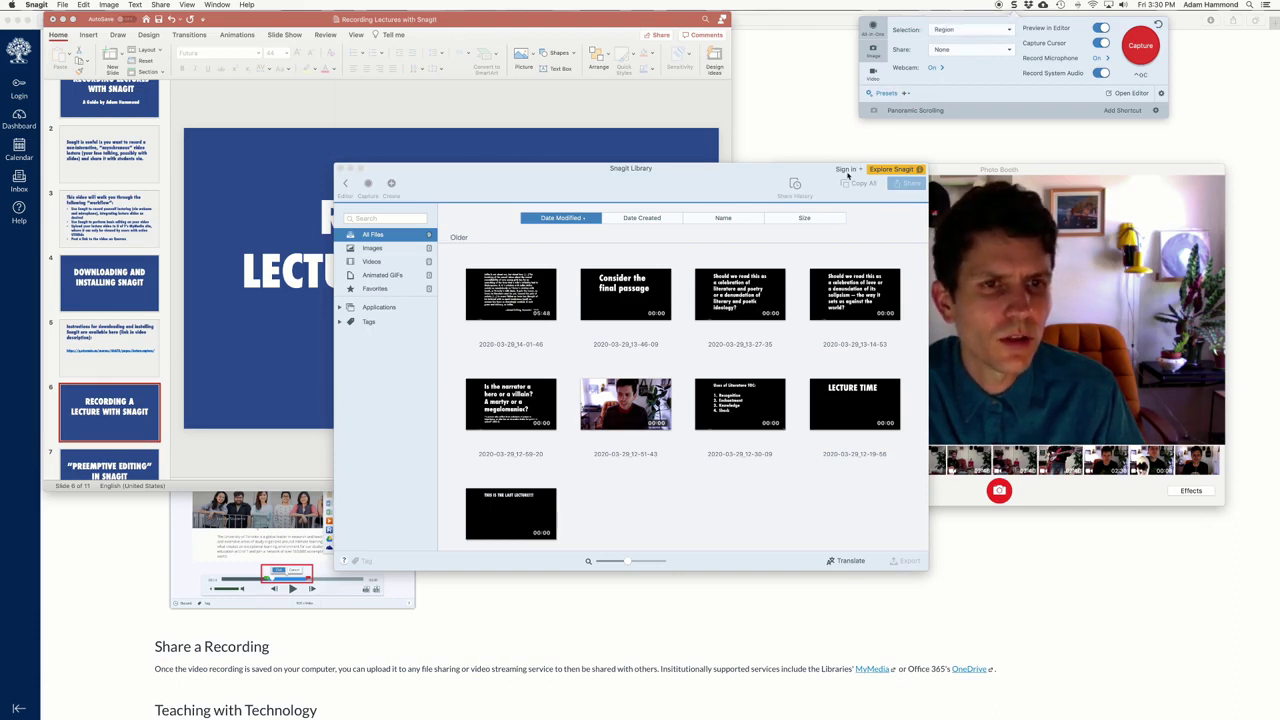
click(993, 36)
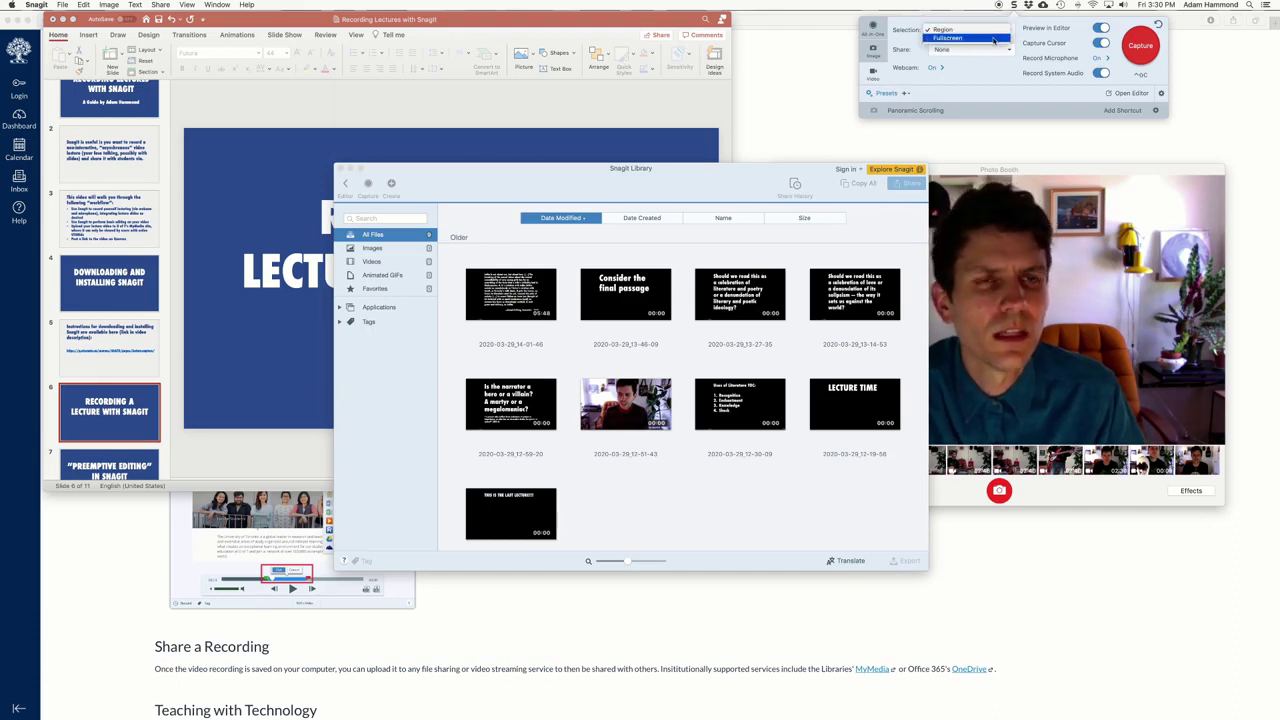
click(993, 38)
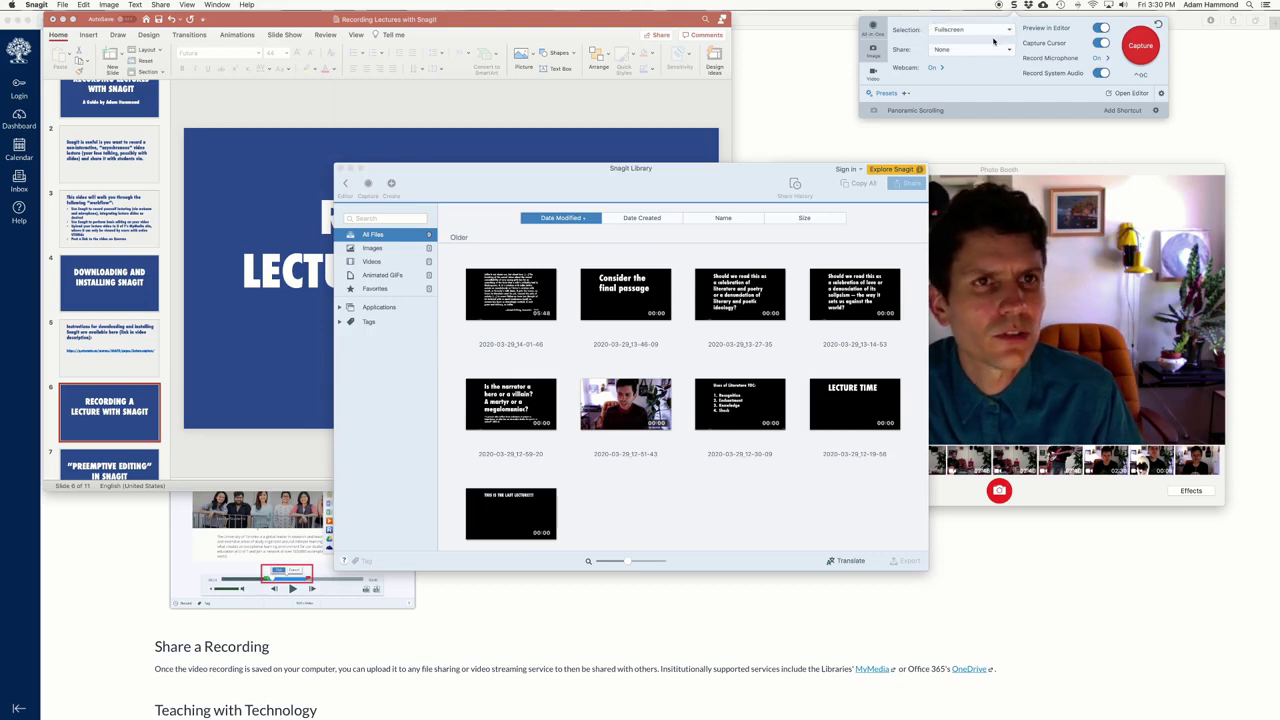
Step: Start a full-screen recording of the 'Recording a Lecture with SnagIt' slide with webcam
click(1141, 46)
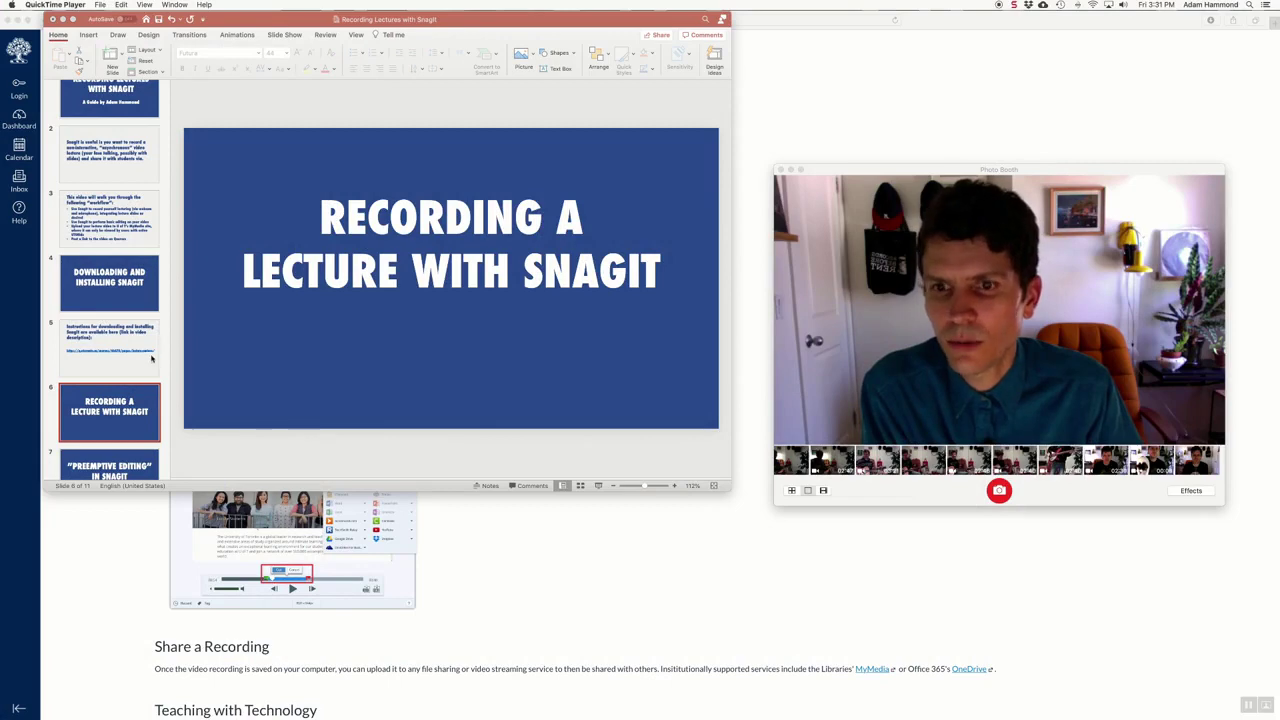
Step: Return to PowerPoint and move the lecture on to slide 7, 'Preemptive Editing'
click(598, 486)
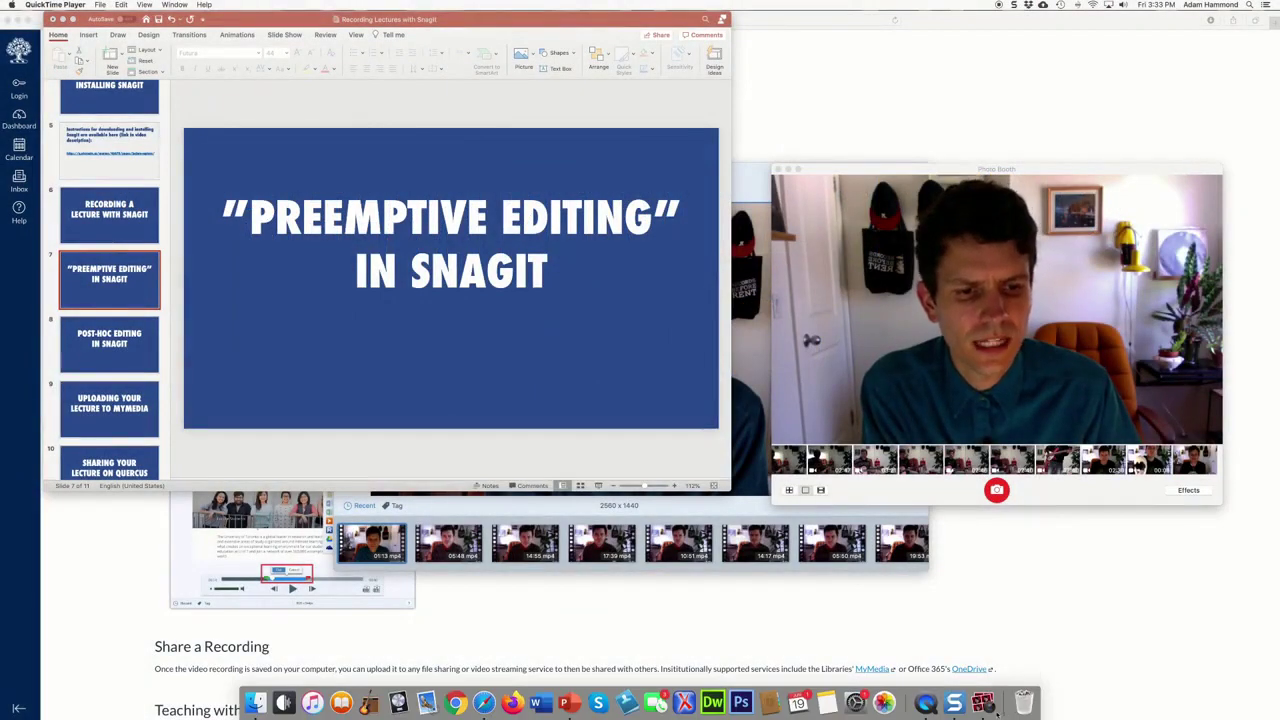
Step: Record a new 20-second webcam clip in Snagit while presenting up to slide 8
click(955, 703)
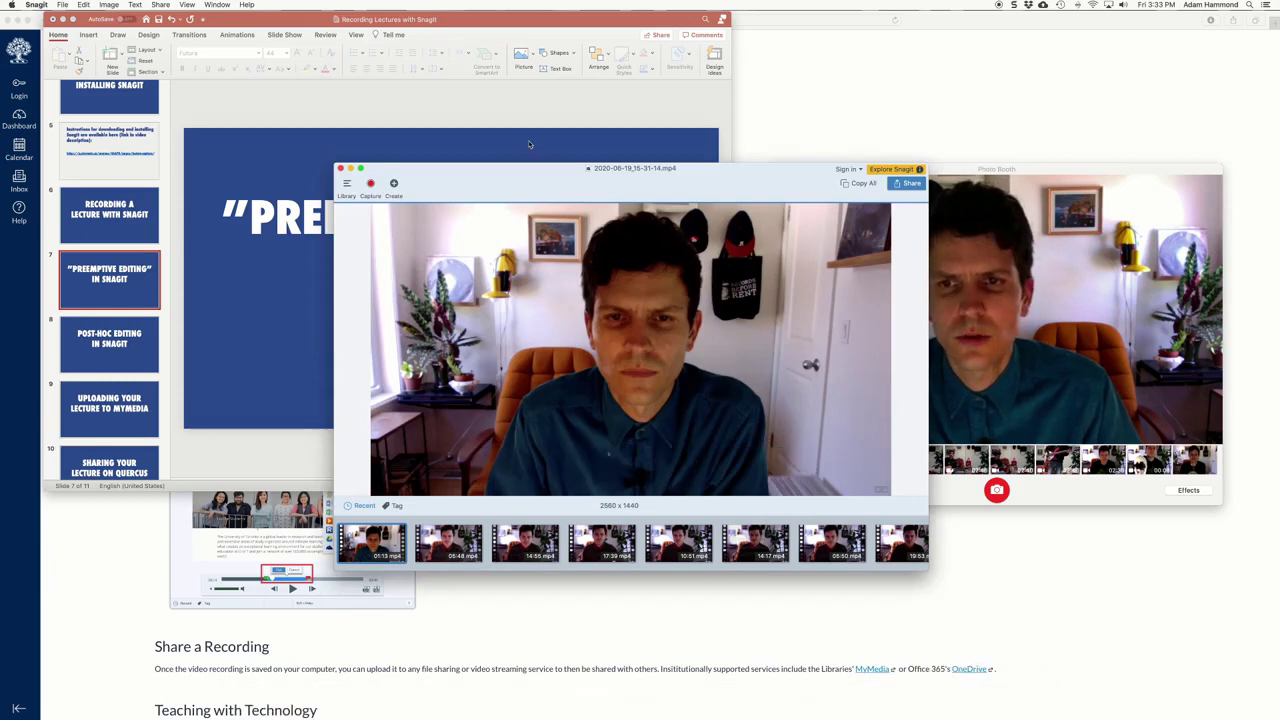
click(371, 184)
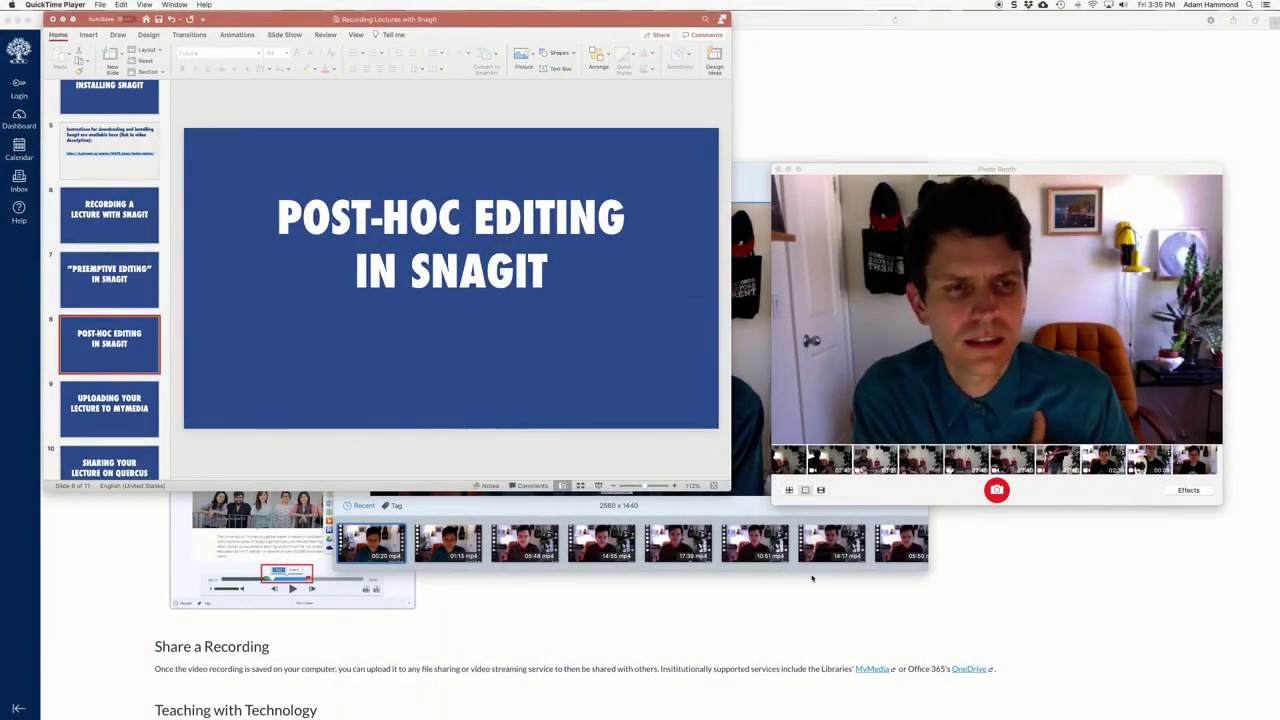
Step: Open the 00:20 clip 2020-06-19_15-33-56.mp4 from Snagit's Recent tray
mouse_move(954, 704)
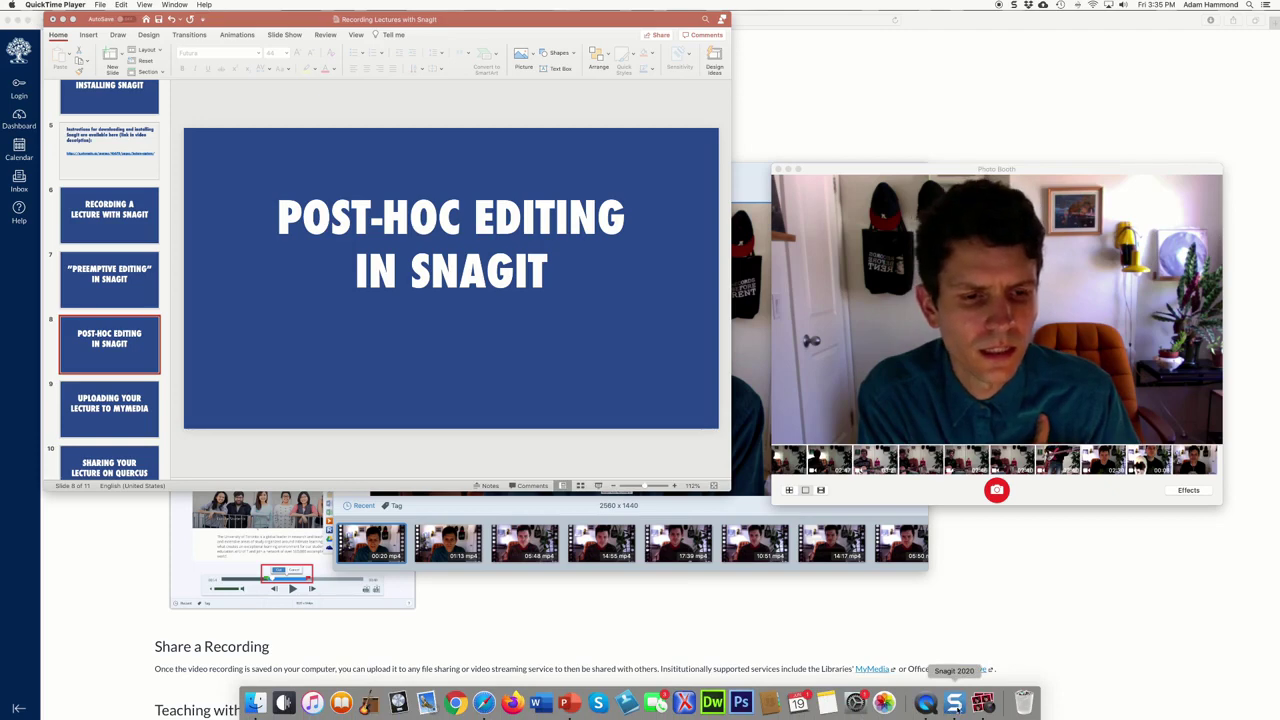
click(954, 704)
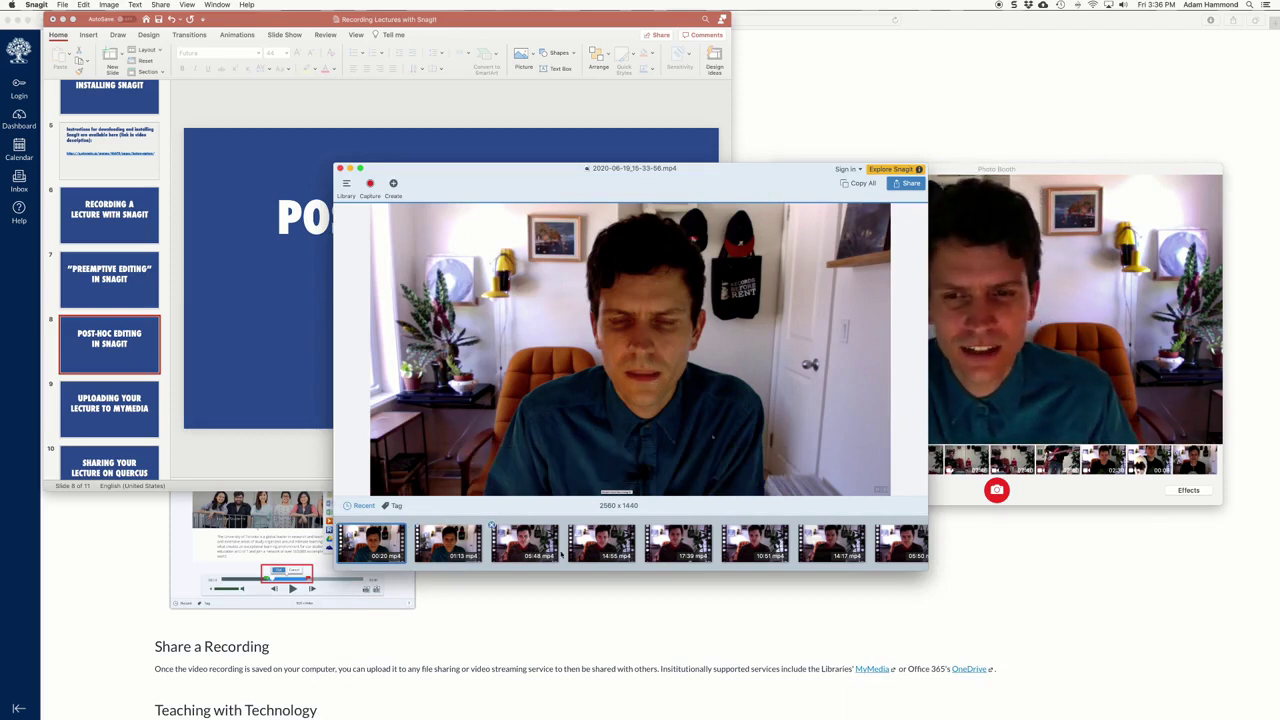
click(415, 525)
click(389, 545)
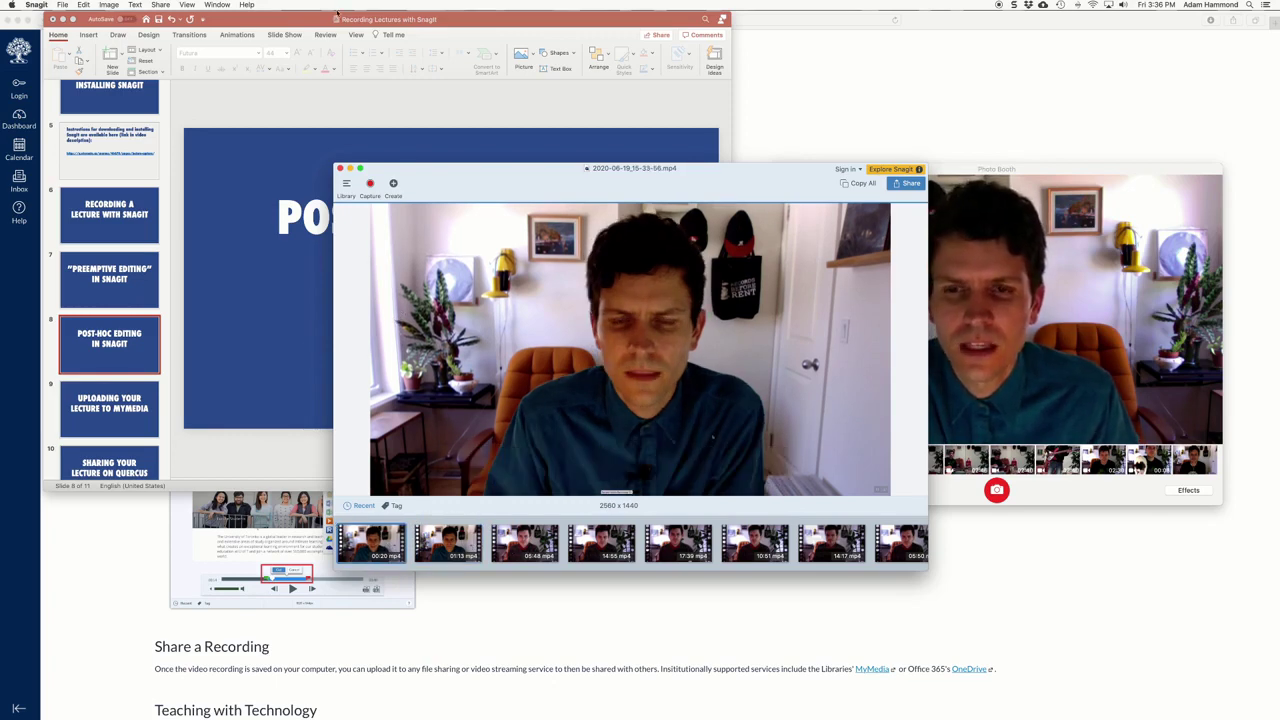
click(346, 182)
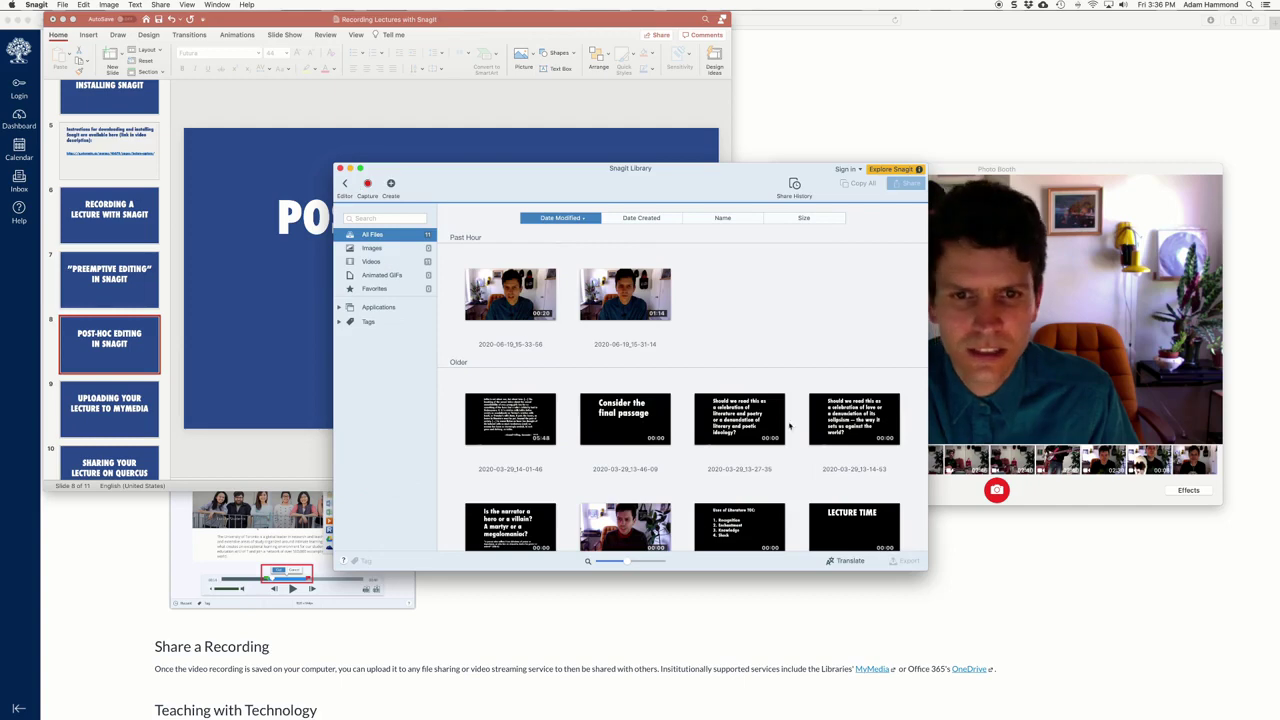
scroll(783, 430, down, 3)
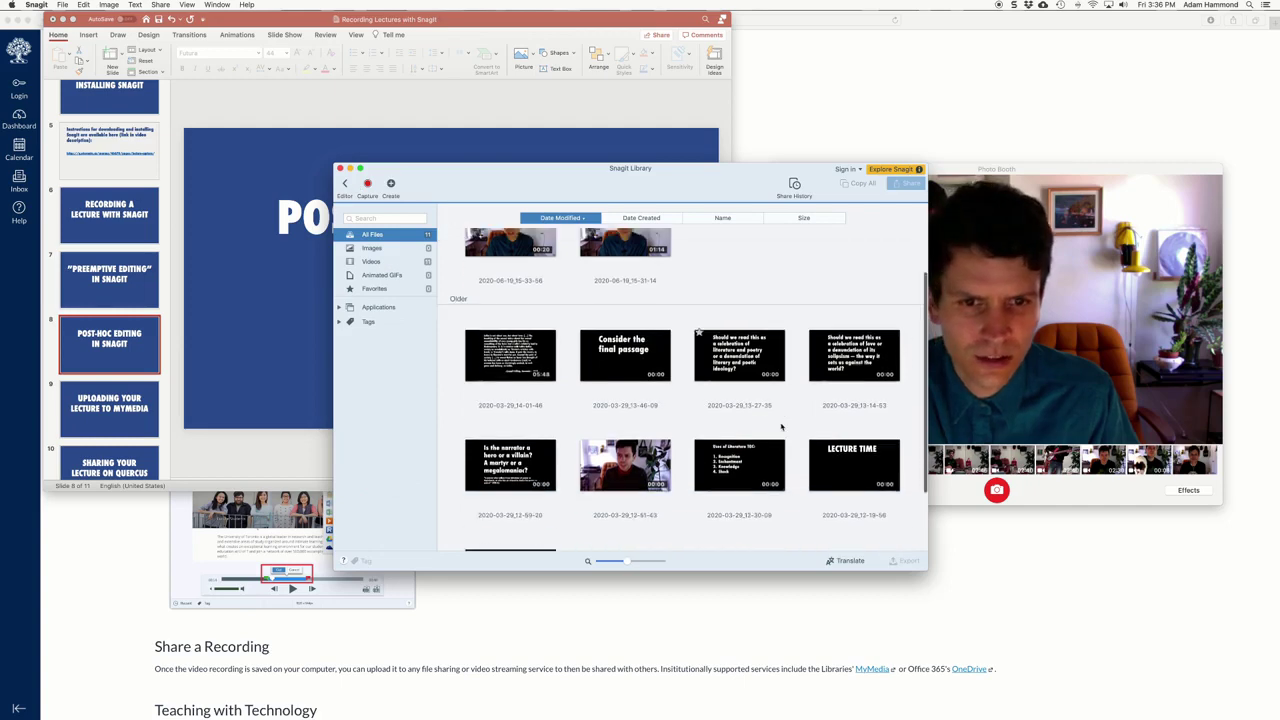
Step: Cut two unwanted stretches, near 5 s and 14 s, trimming the clip to 15 seconds
click(344, 185)
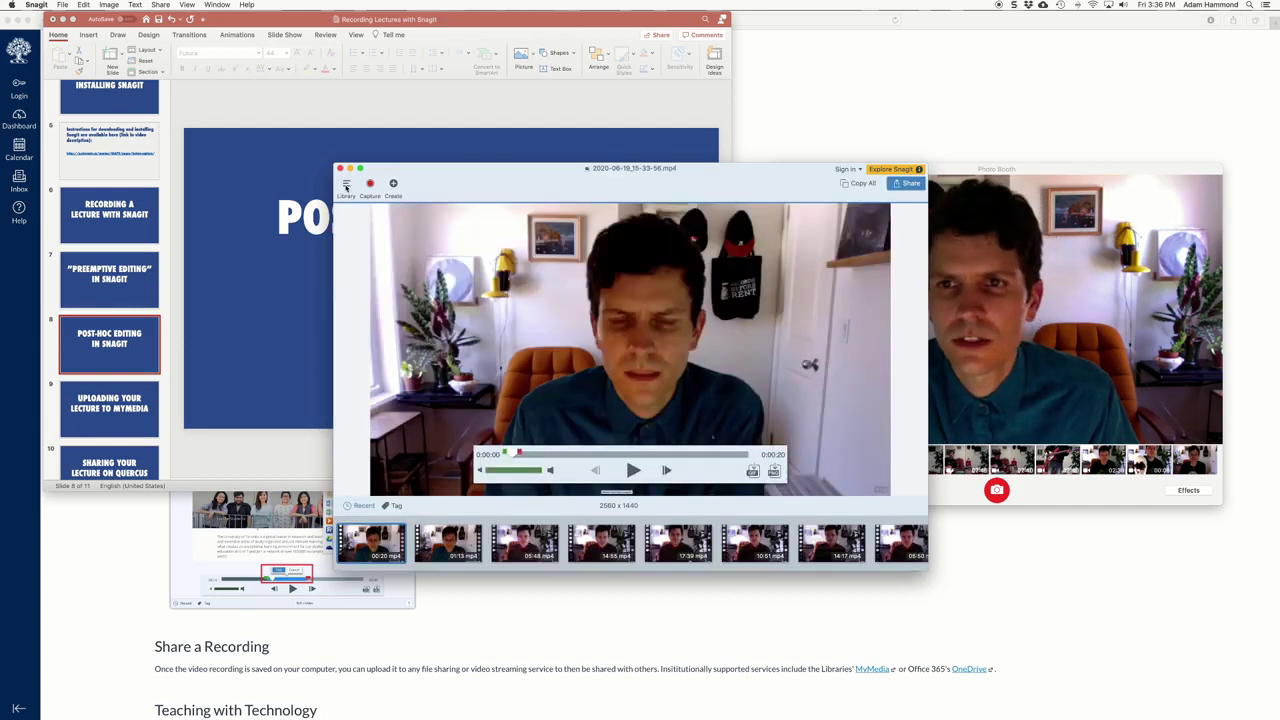
mouse_move(523, 453)
mouse_down()
mouse_move(588, 453)
mouse_move(524, 452)
mouse_up()
click(550, 438)
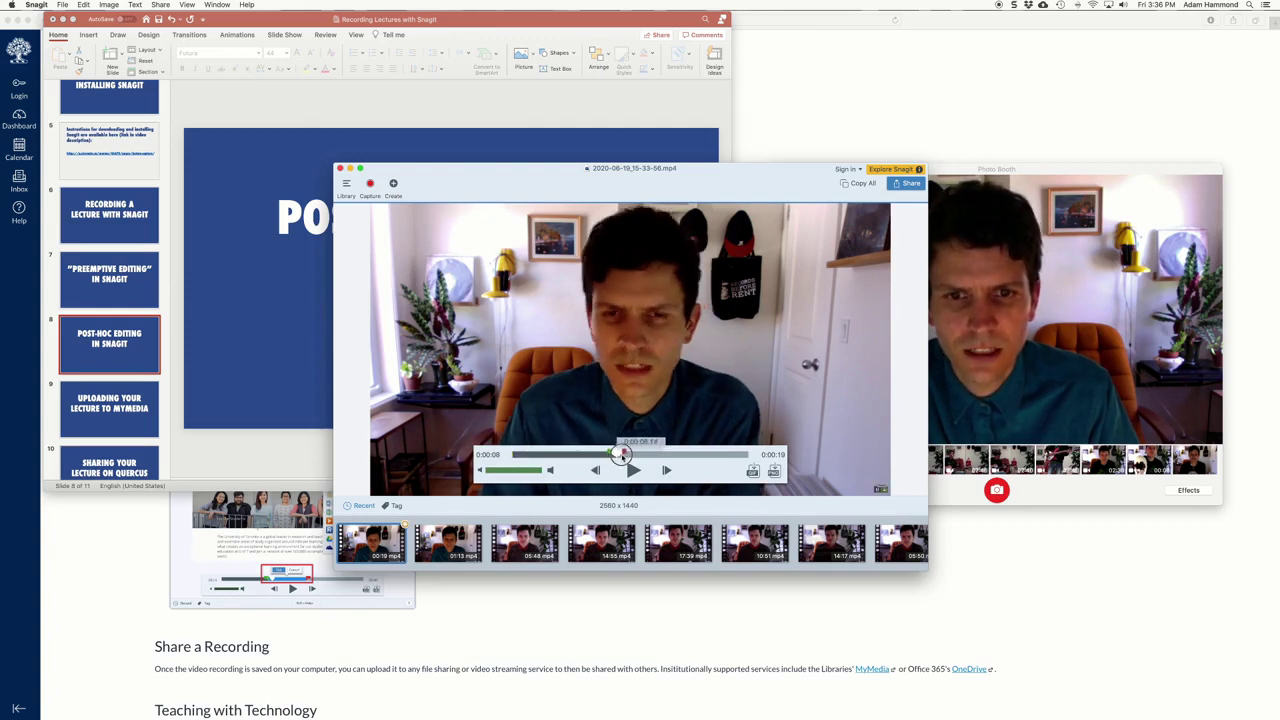
drag(623, 453, 758, 456)
click(766, 438)
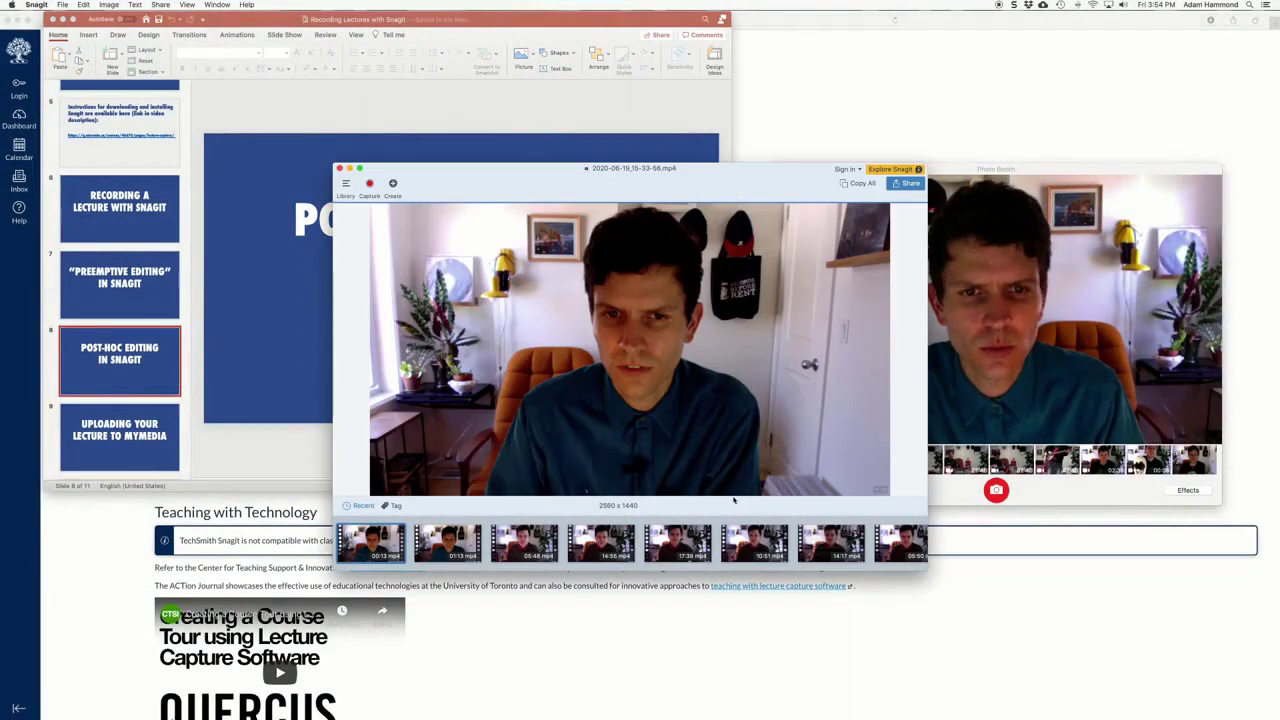
Step: Cut the section near 0:00:13, shortening the clip to 11 seconds
mouse_move(749, 457)
drag(752, 454, 581, 452)
click(757, 437)
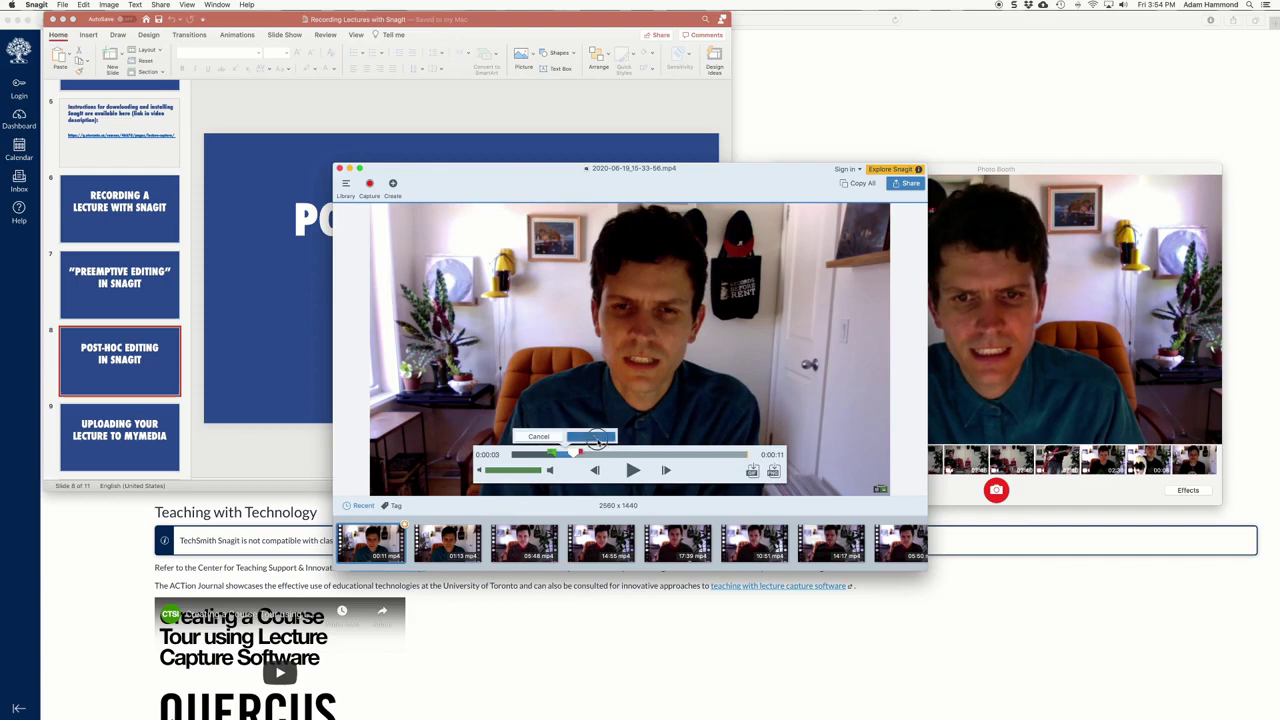
click(597, 439)
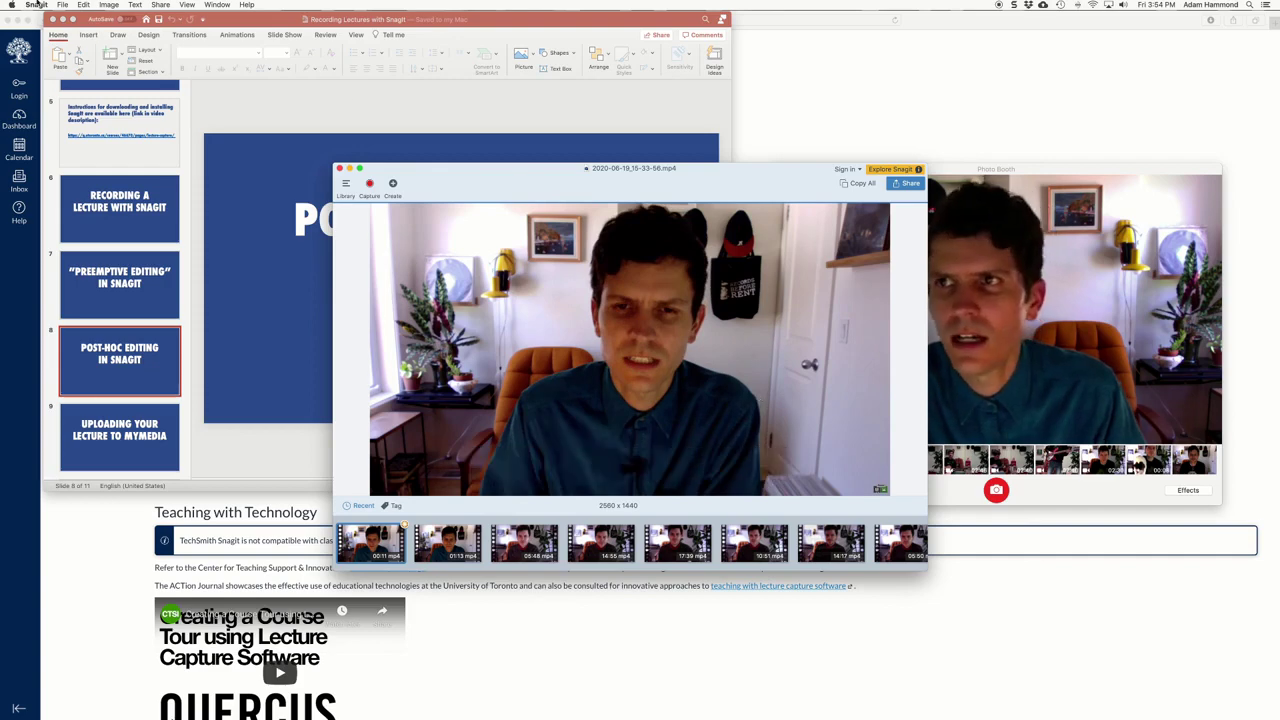
Step: Save the trimmed video, replacing the original 2020-06-19_15-33-56.mp4
click(62, 4)
click(82, 92)
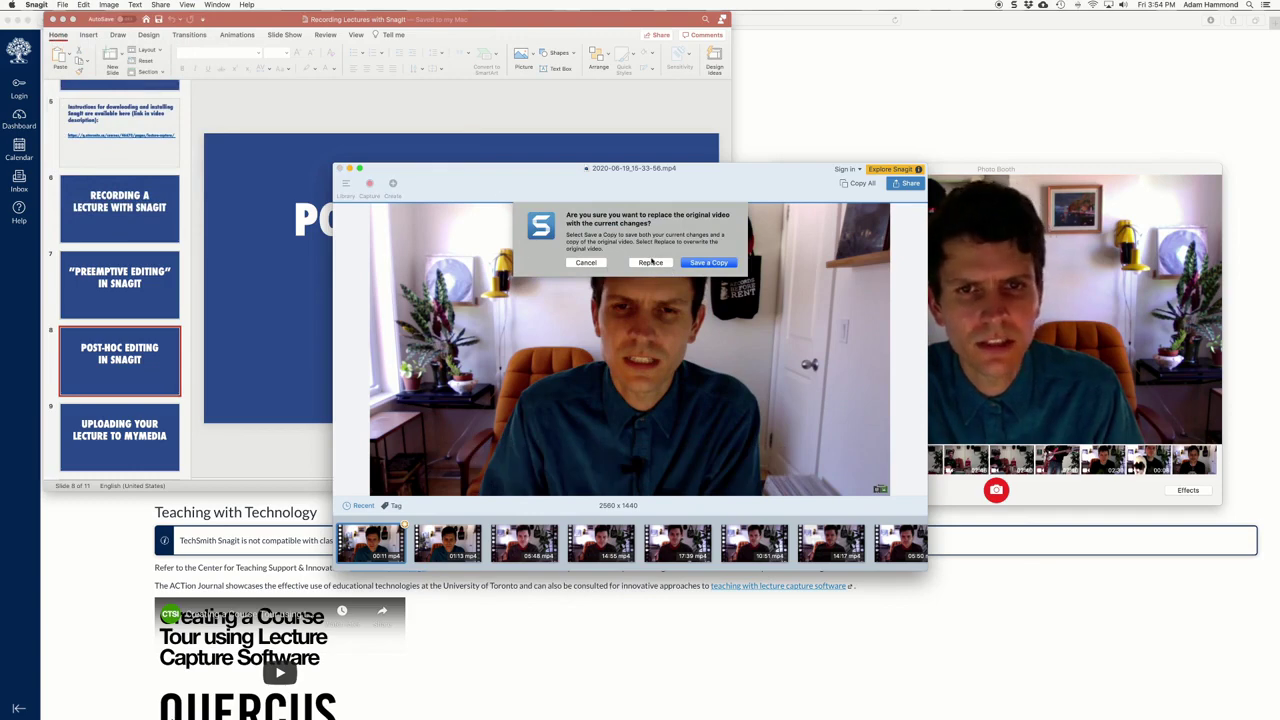
click(650, 263)
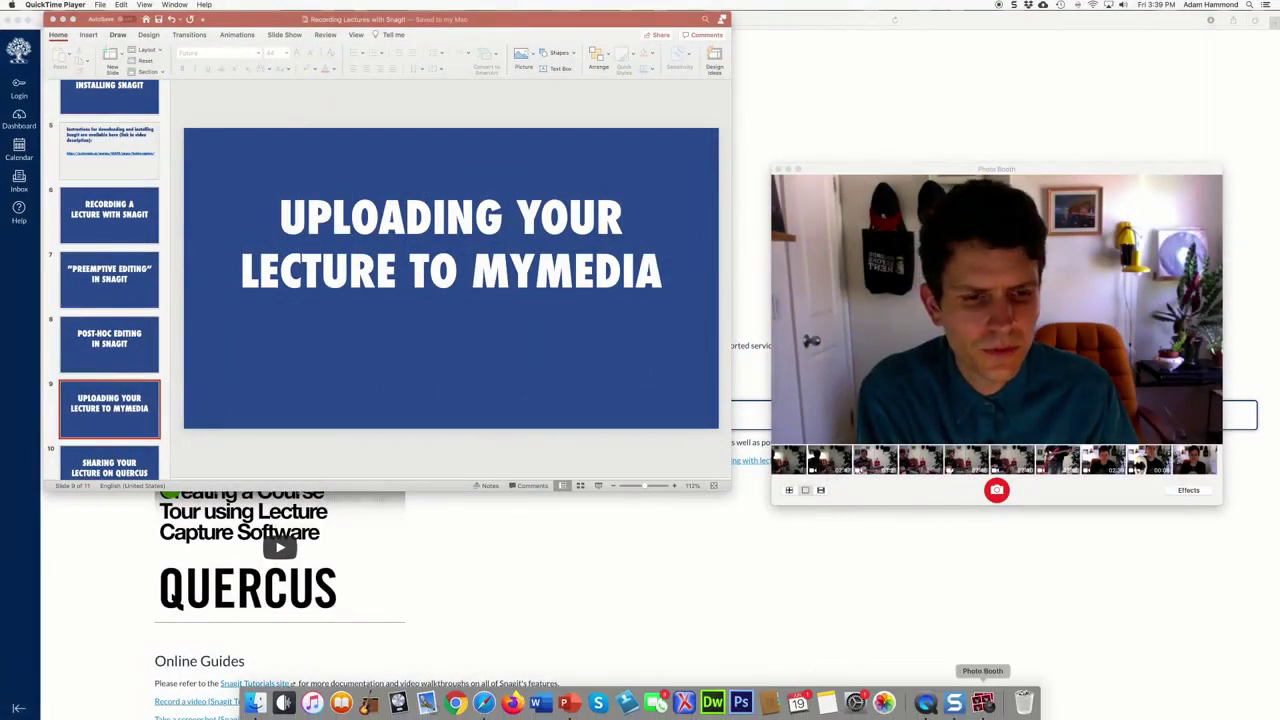
Step: Reveal the newest Snagit Library recording, 2020-06-19_15-33-56.mp4, in Finder's Autosaved Captures folder
click(954, 703)
click(344, 187)
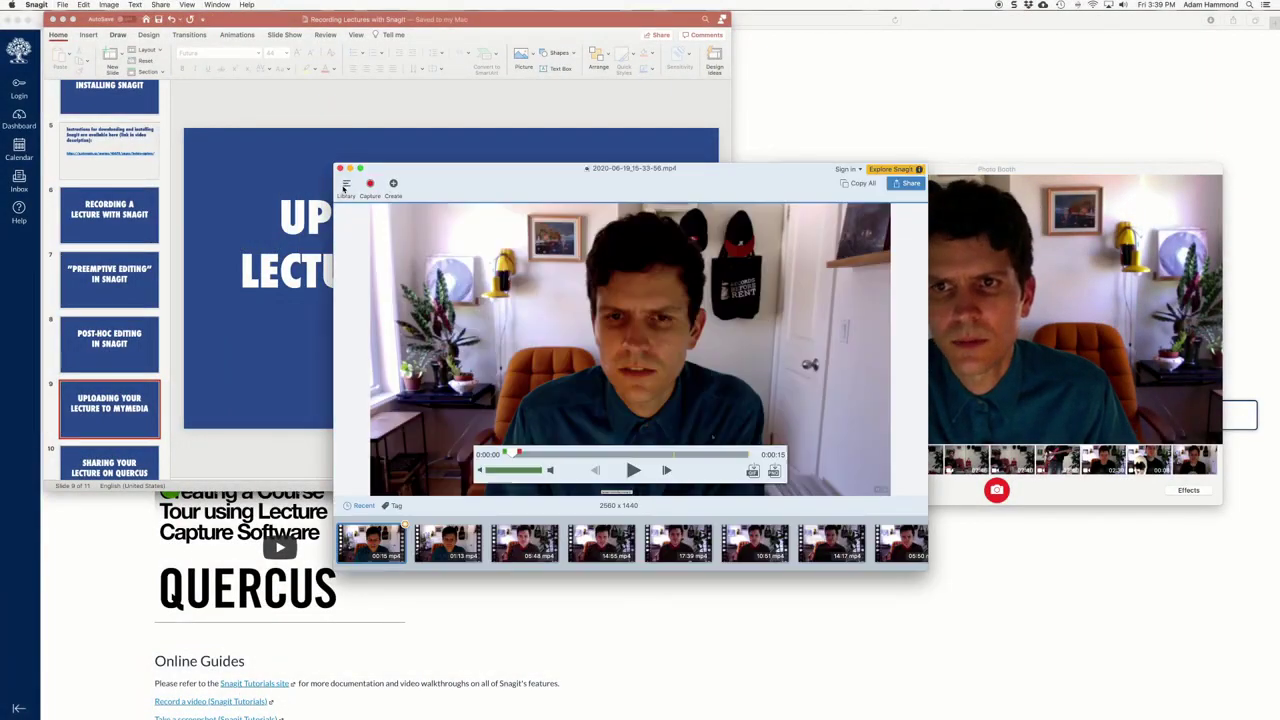
click(346, 187)
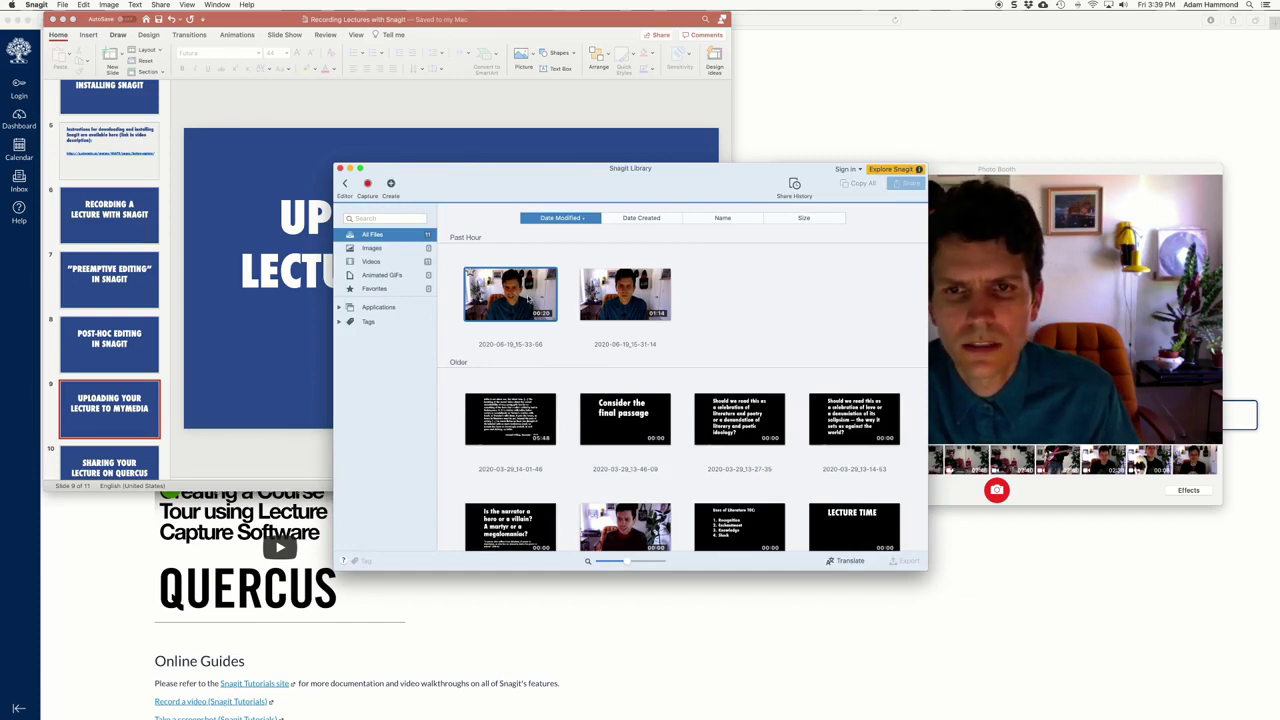
right_click(528, 298)
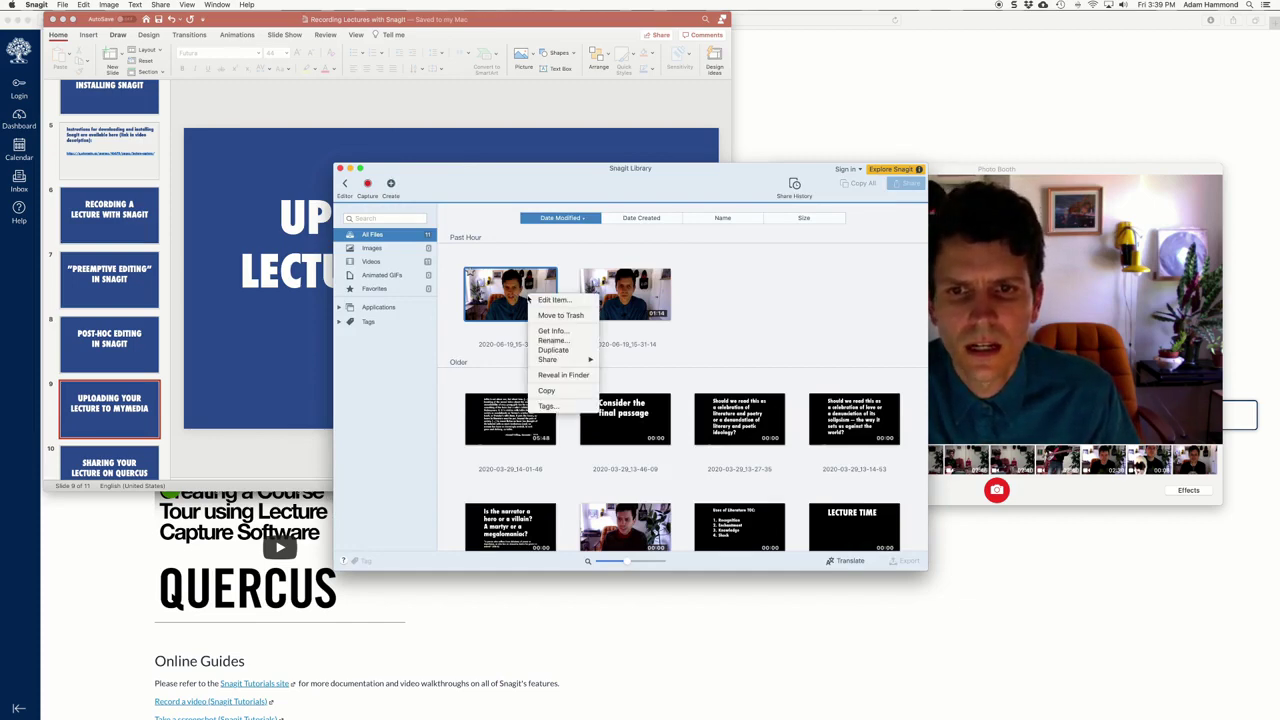
mouse_move(560, 362)
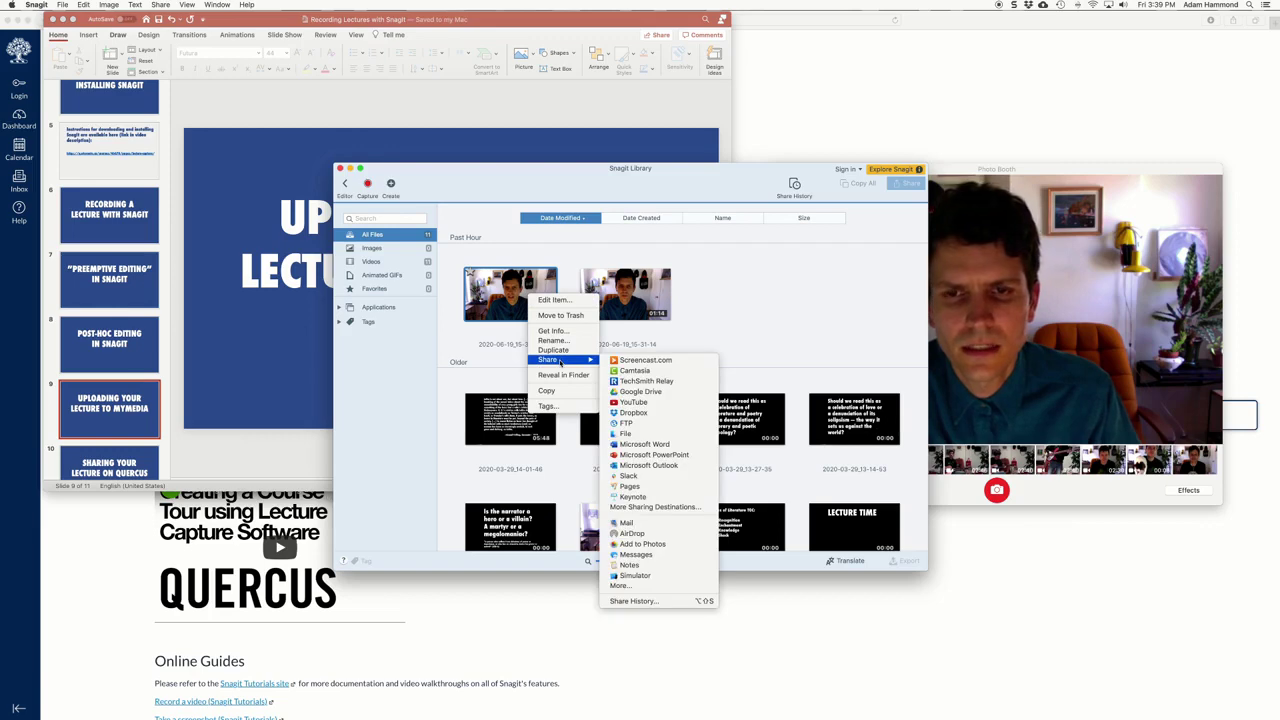
click(489, 347)
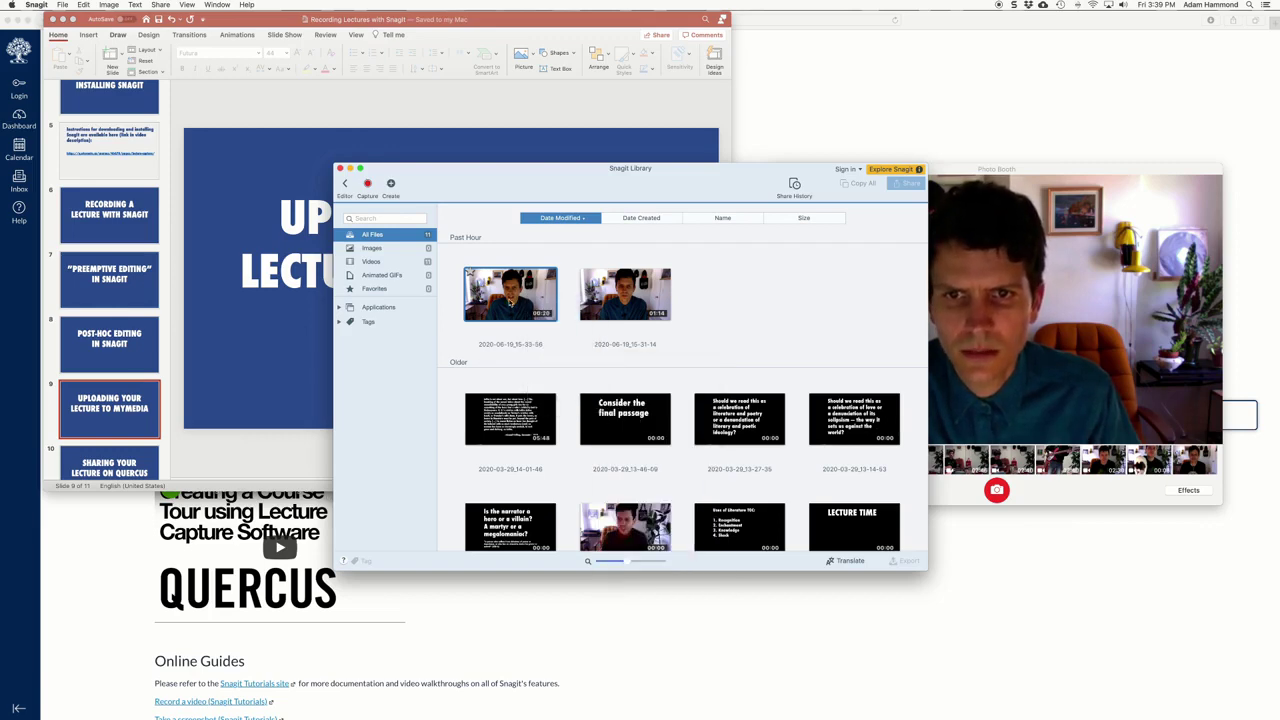
right_click(511, 301)
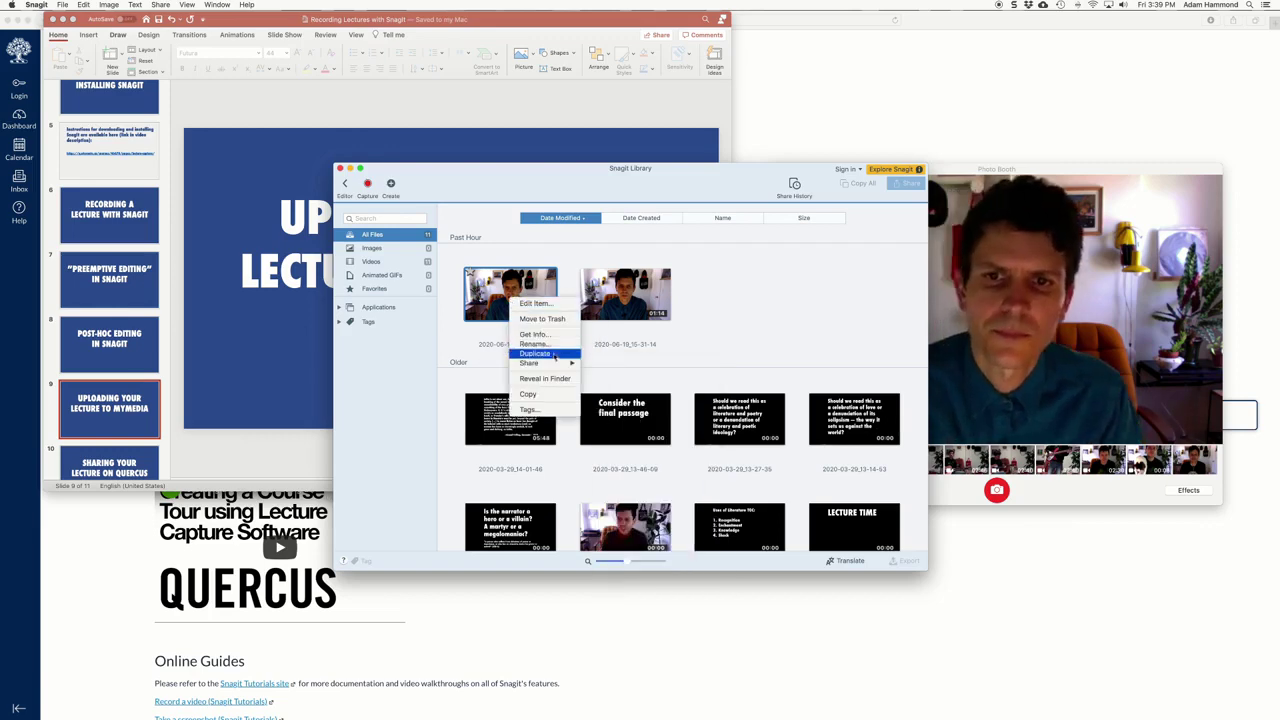
mouse_move(545, 363)
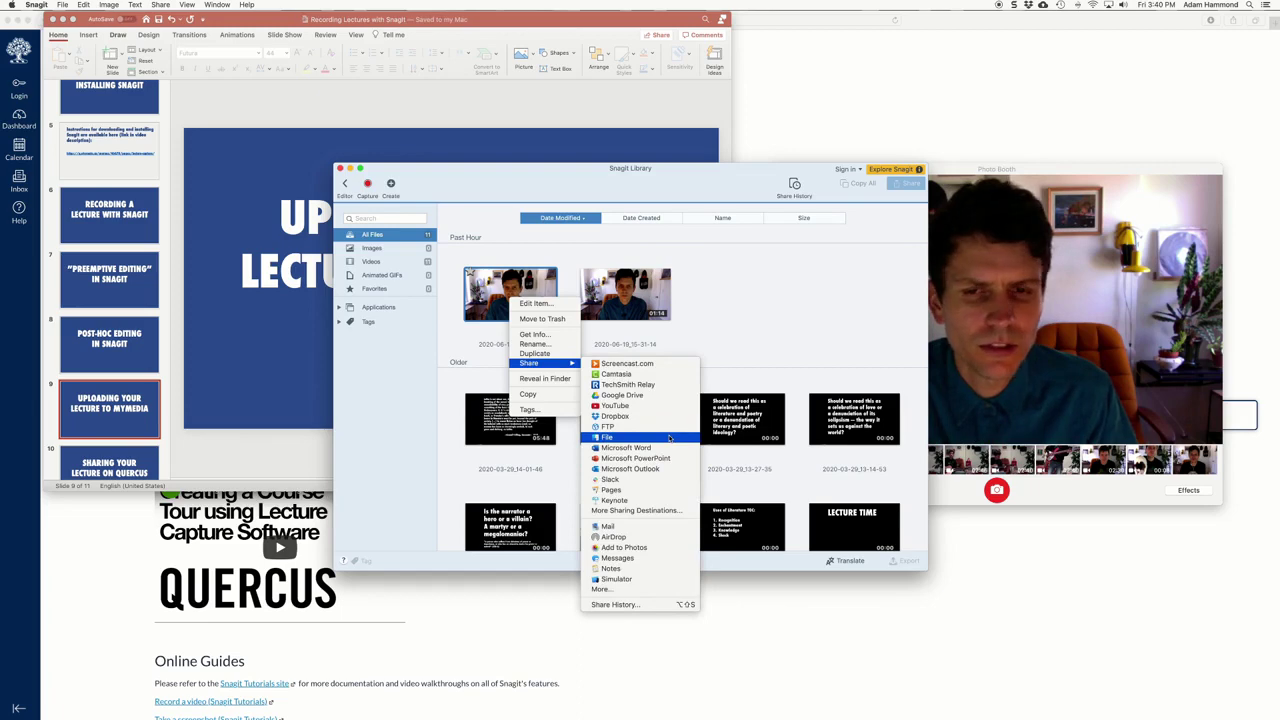
click(563, 381)
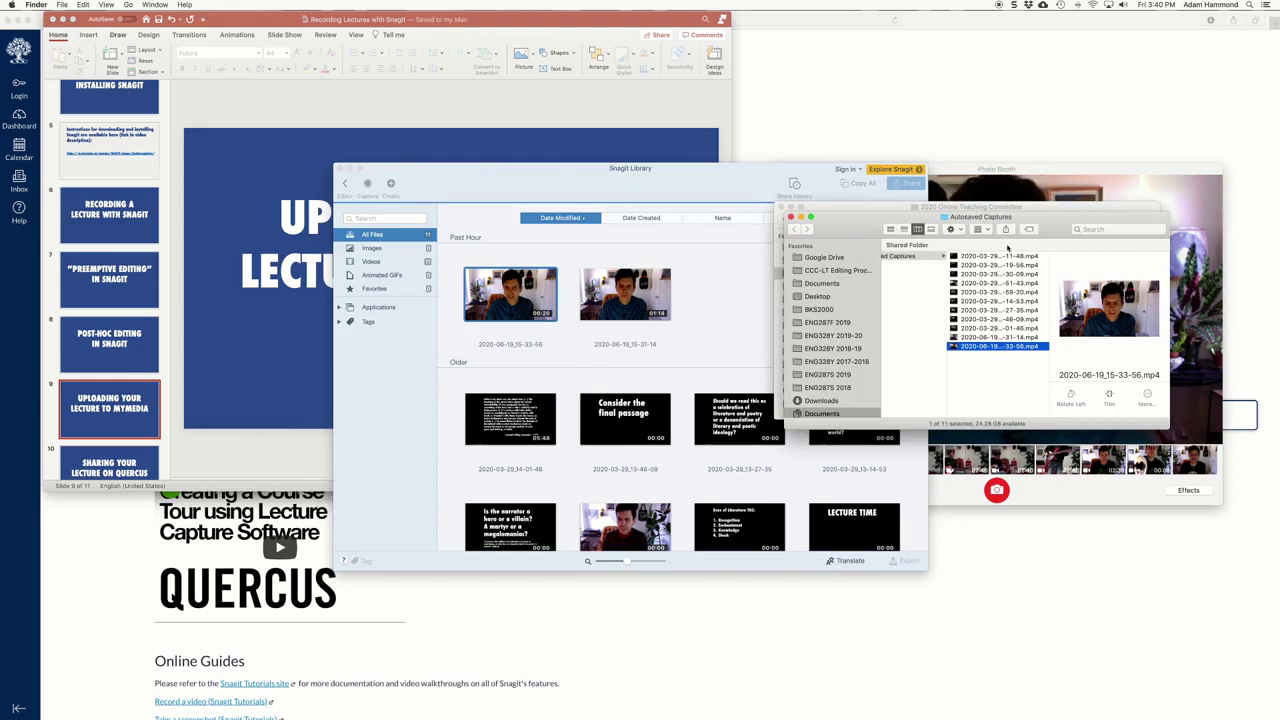
Step: From the Quercus lecture-capture page in Safari, open the MyMedia library in a new tab
drag(1047, 216, 1057, 217)
click(792, 127)
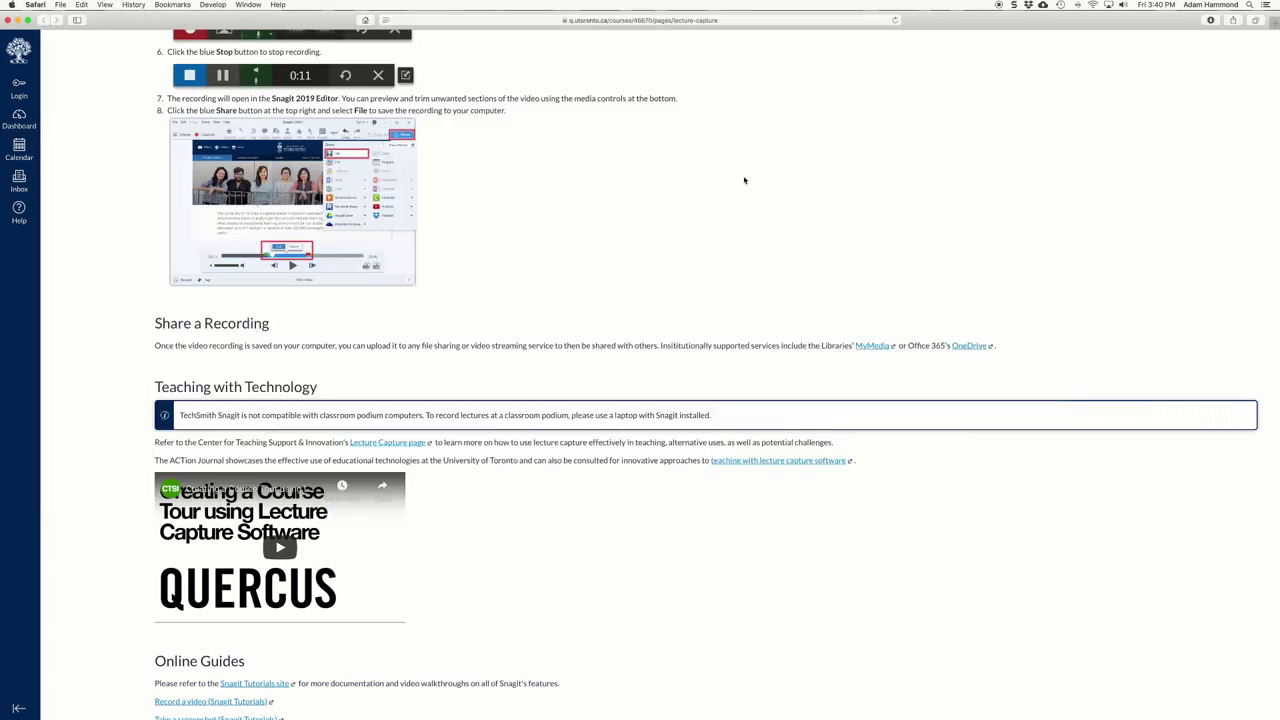
scroll(655, 175, up, 4)
scroll(655, 175, up, 3)
scroll(655, 175, down, 4)
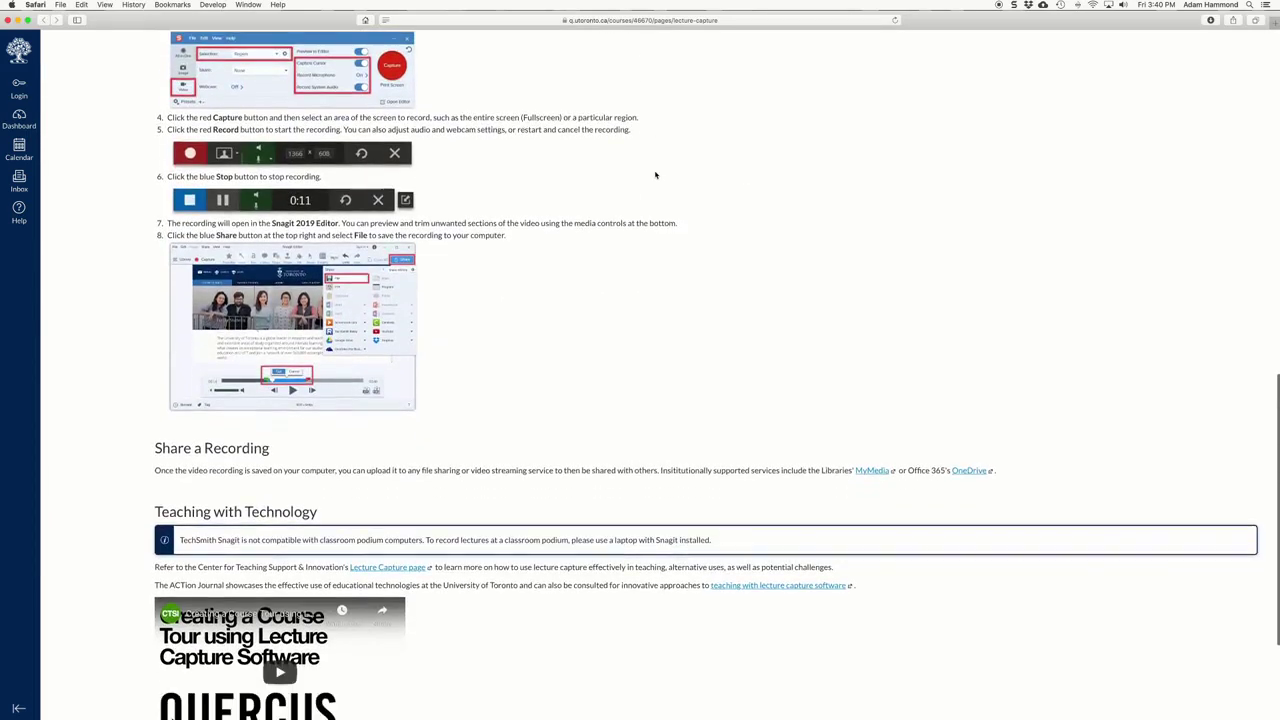
click(874, 471)
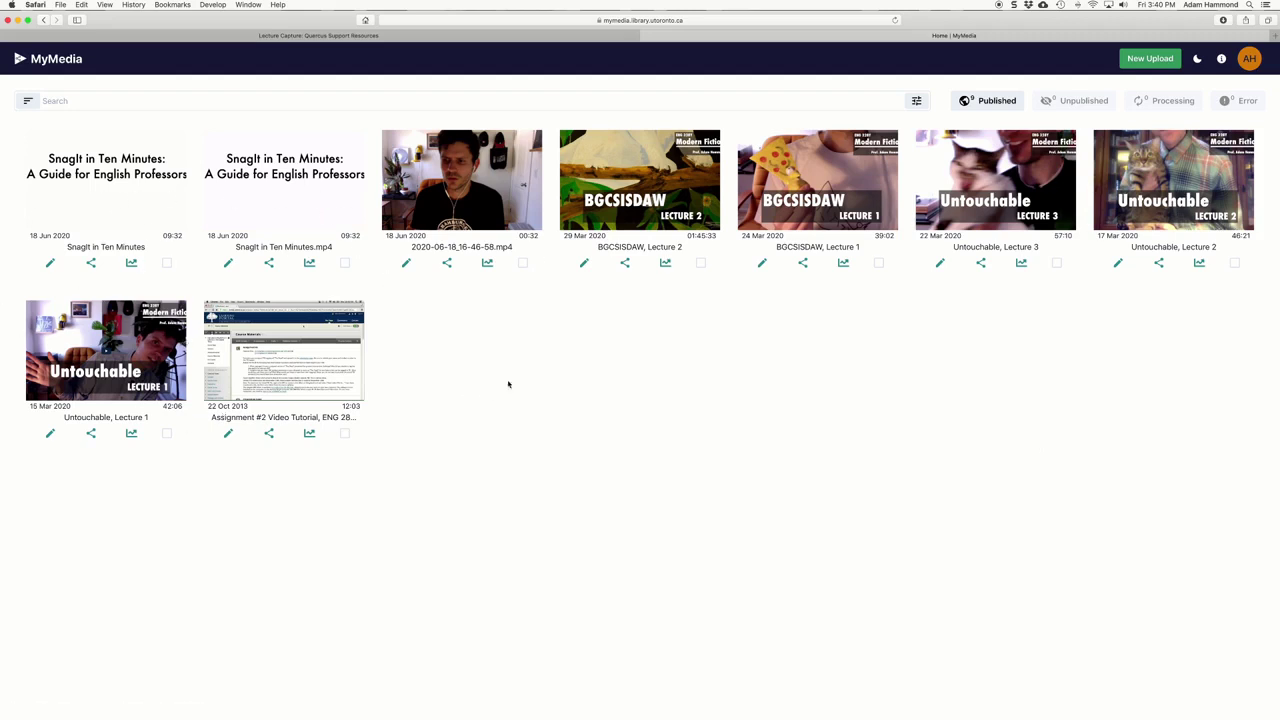
Step: Drag 2020-06-19_15-33-56.mp4 from Finder into a new MyMedia Bulk Upload and upload it
click(1150, 60)
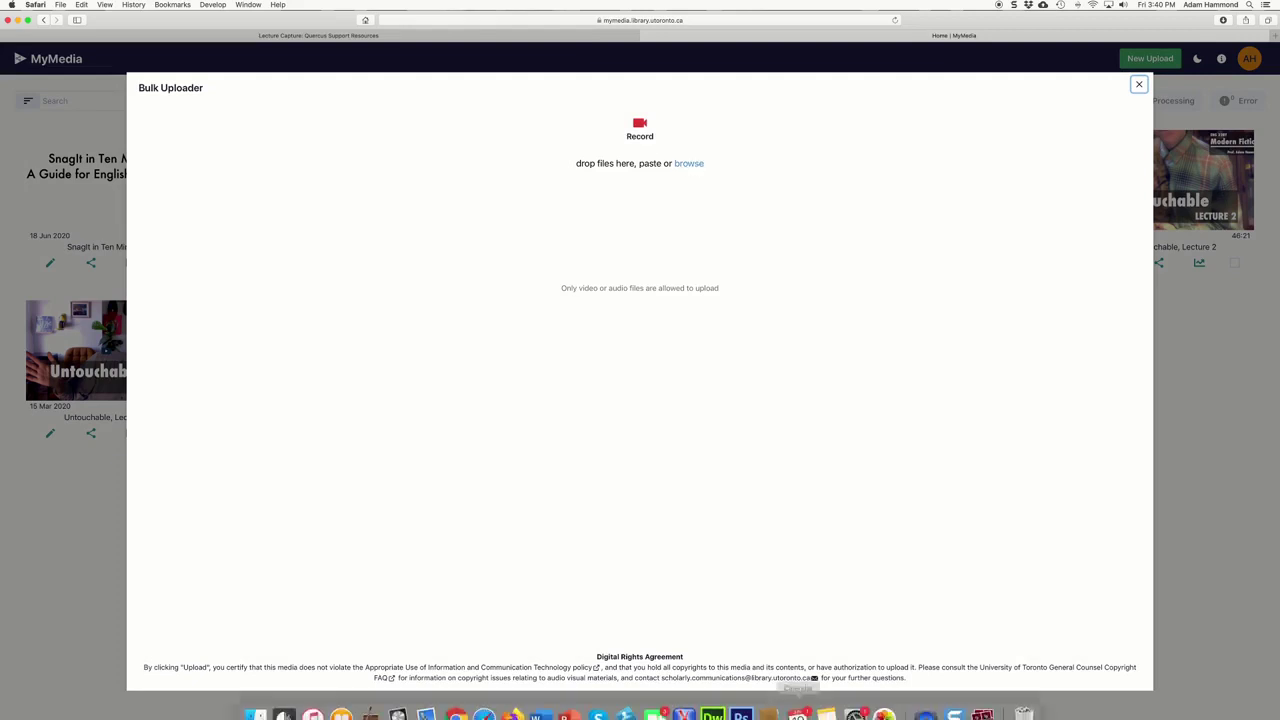
click(254, 700)
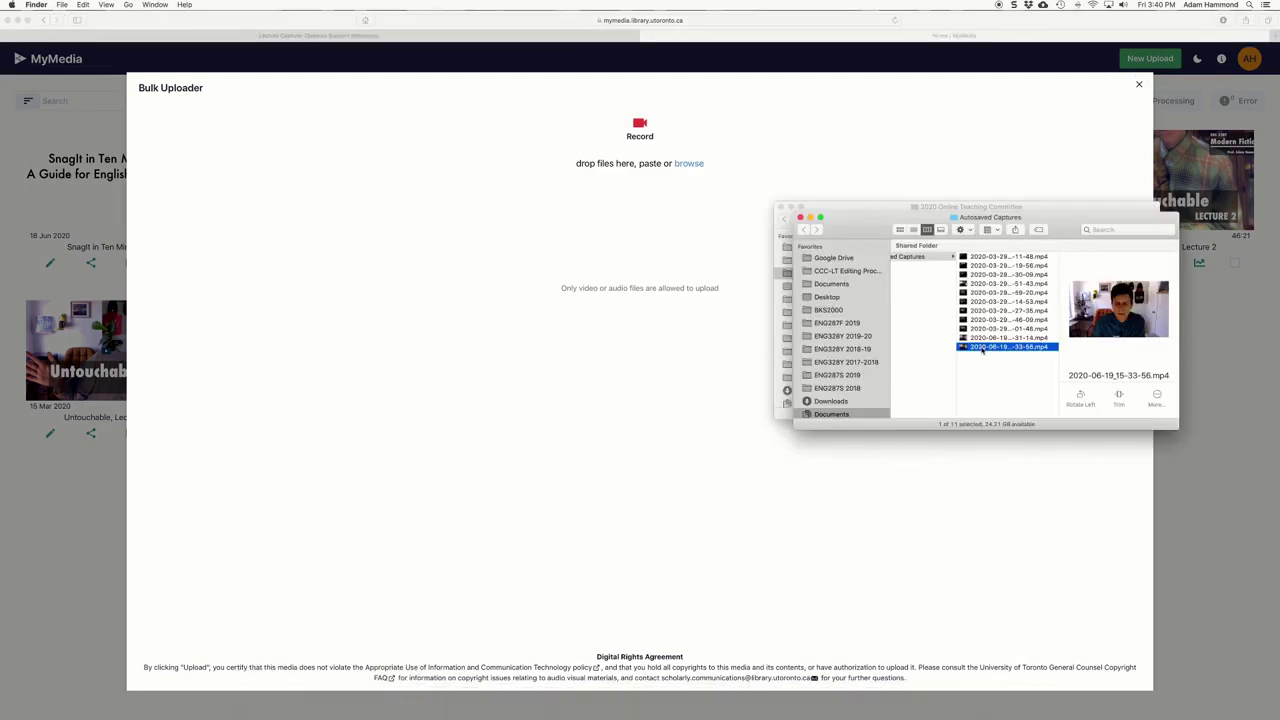
drag(986, 347, 595, 263)
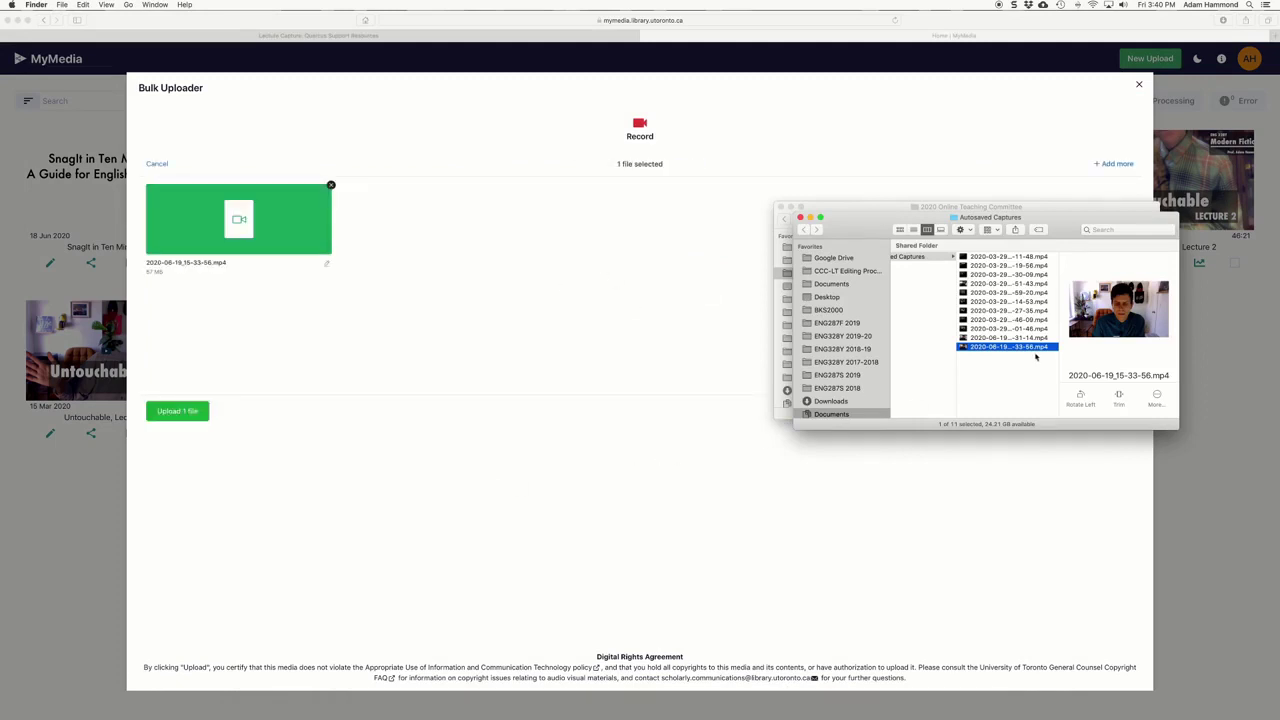
click(571, 530)
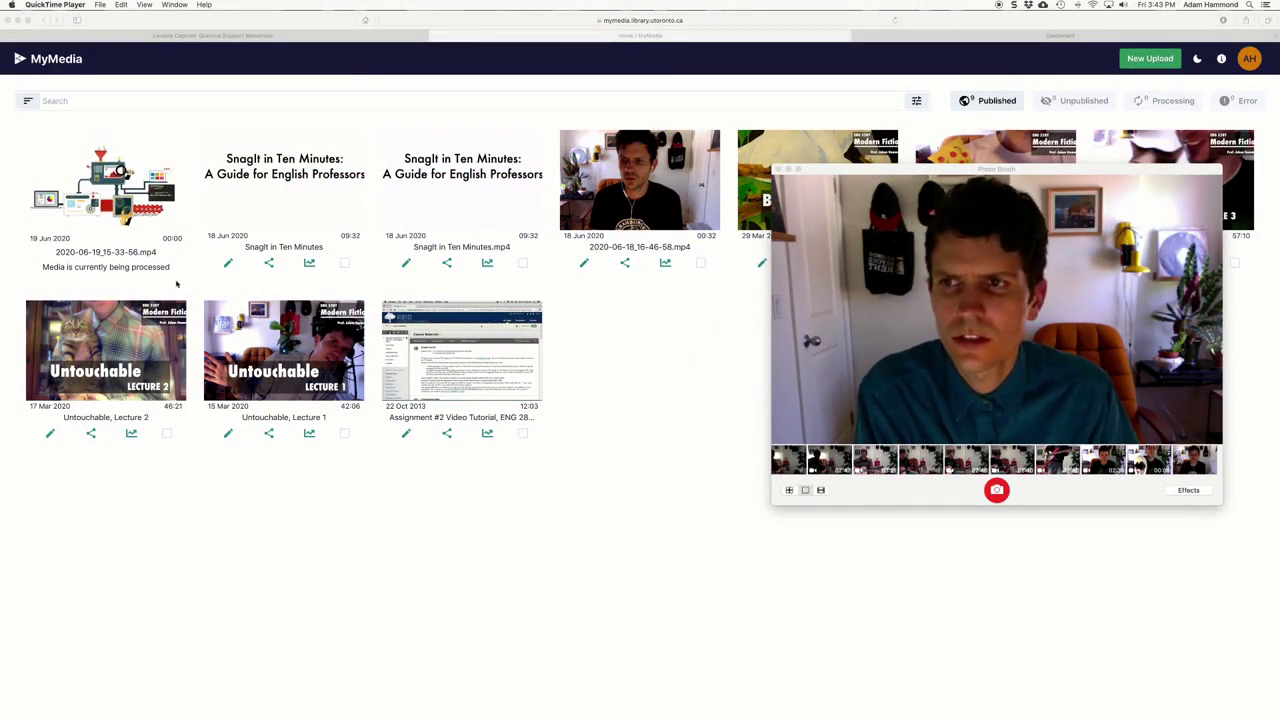
Step: Return to Safari showing the lecture's Share Media options with play link and embed code
click(319, 288)
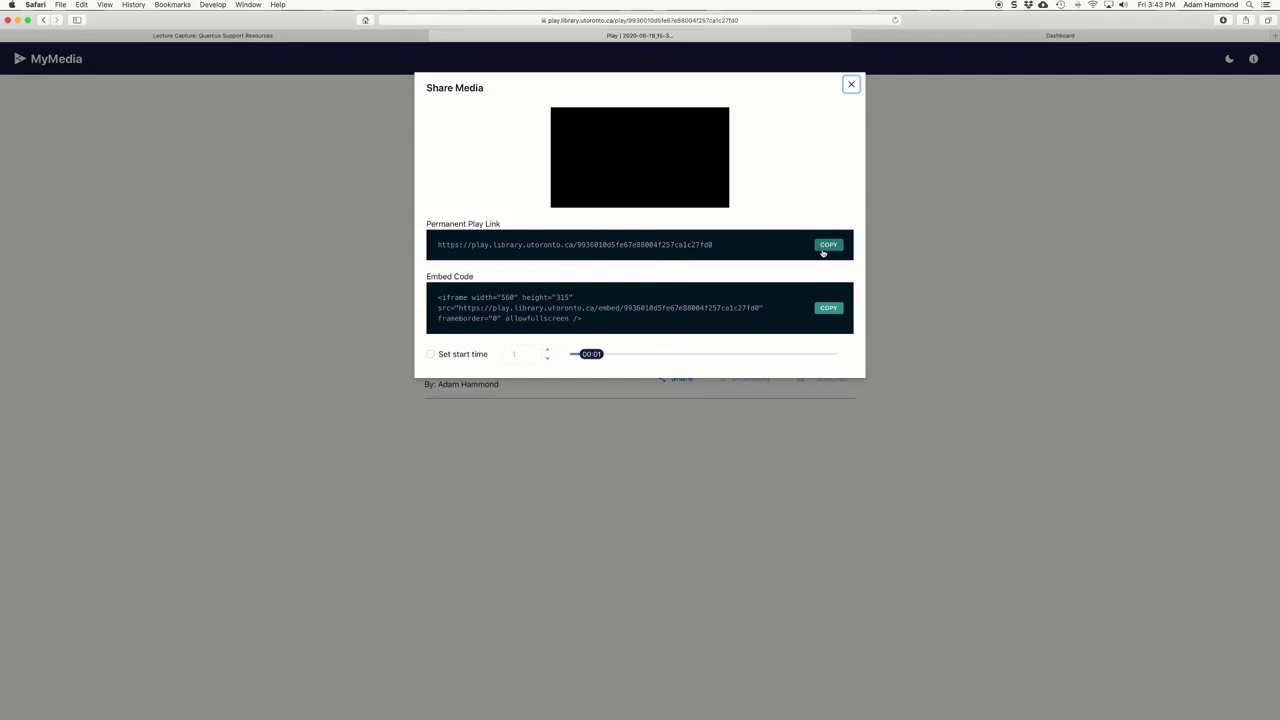
Step: Advance the PowerPoint slides to slide 10, 'Sharing your lecture on Quercus'
key(super+Tab)
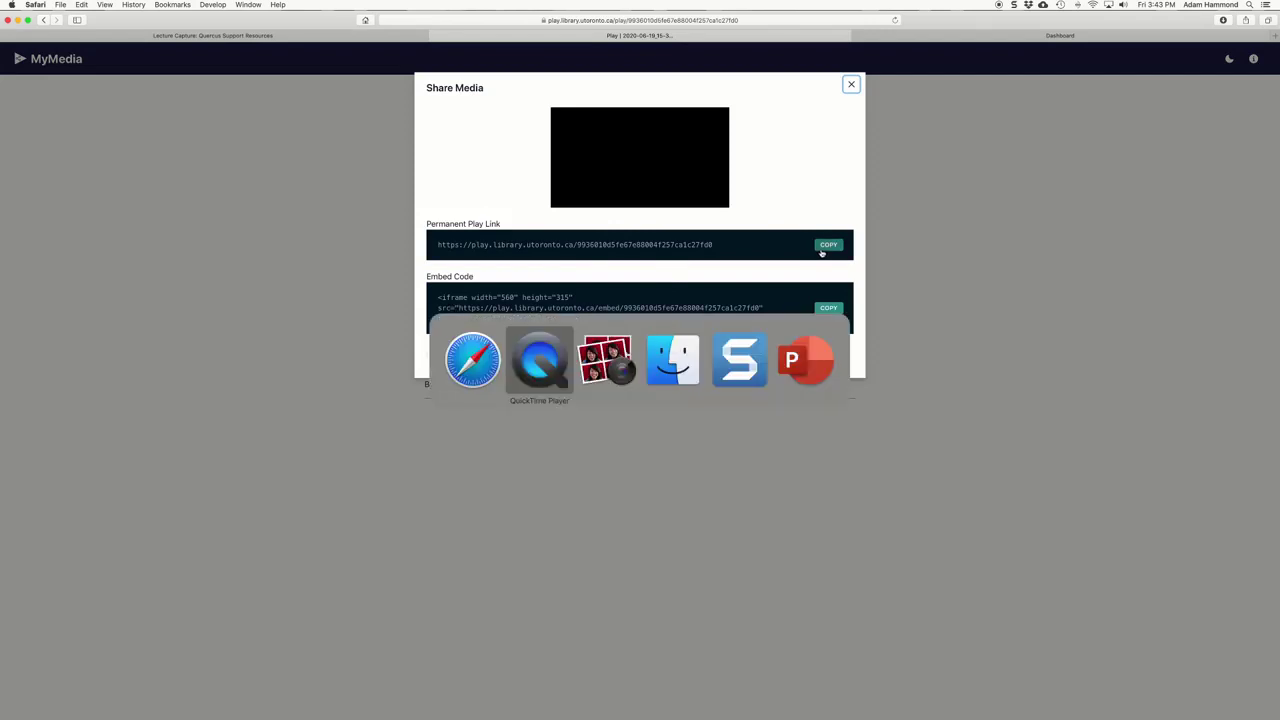
key(super+Tab)
key(super+Tab)
key(super+Tab)
key(super+Tab)
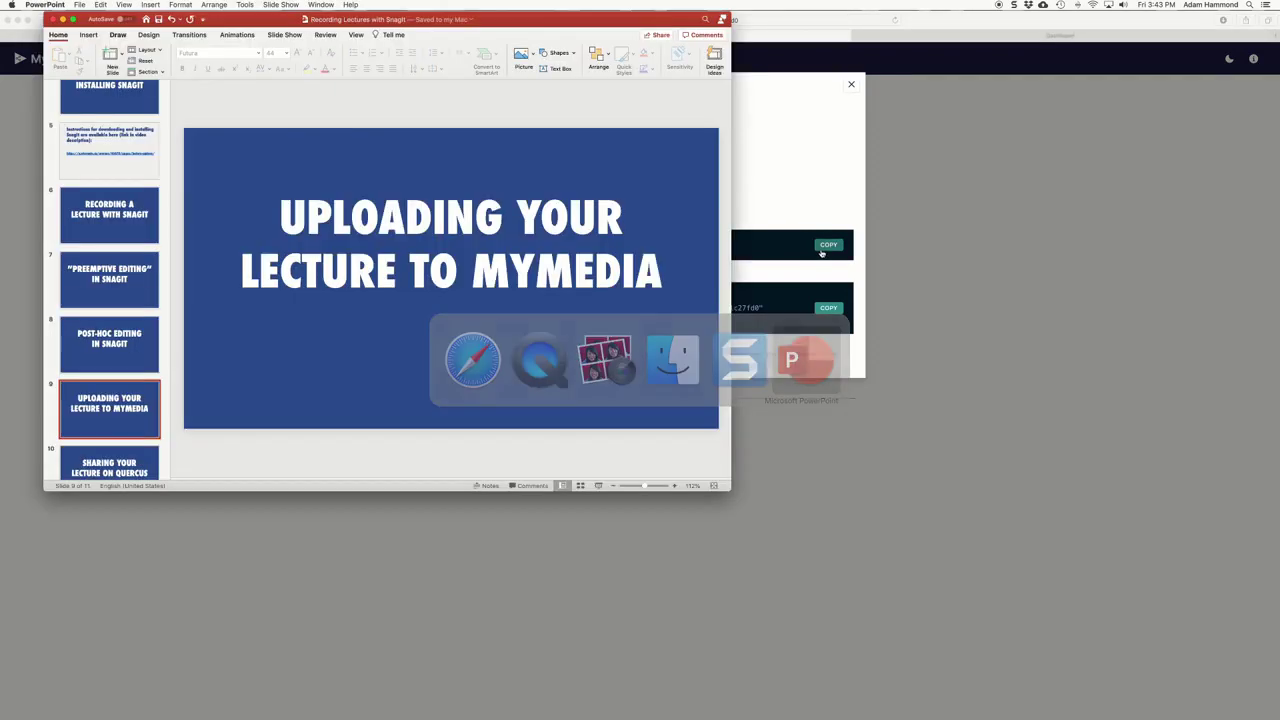
key(Down)
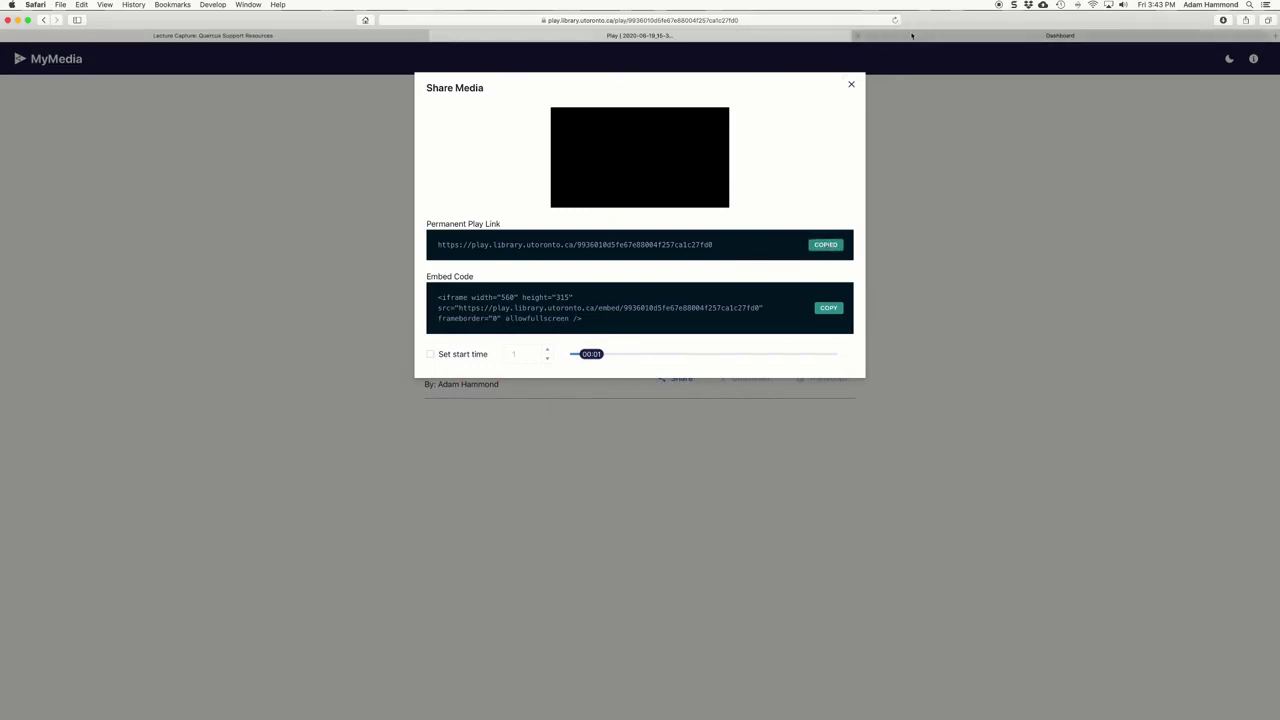
Step: Open the ENG328Y1 Modern Fiction course from the Dashboard and go to its Pages
click(912, 34)
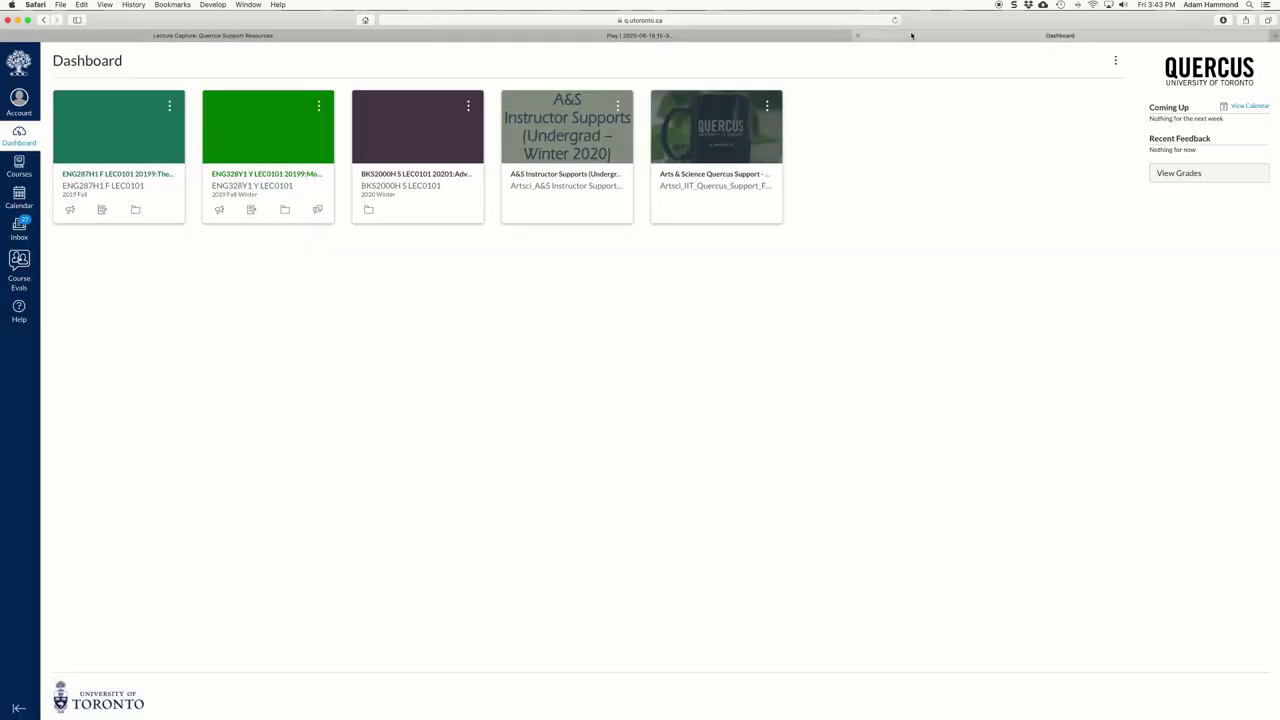
click(255, 176)
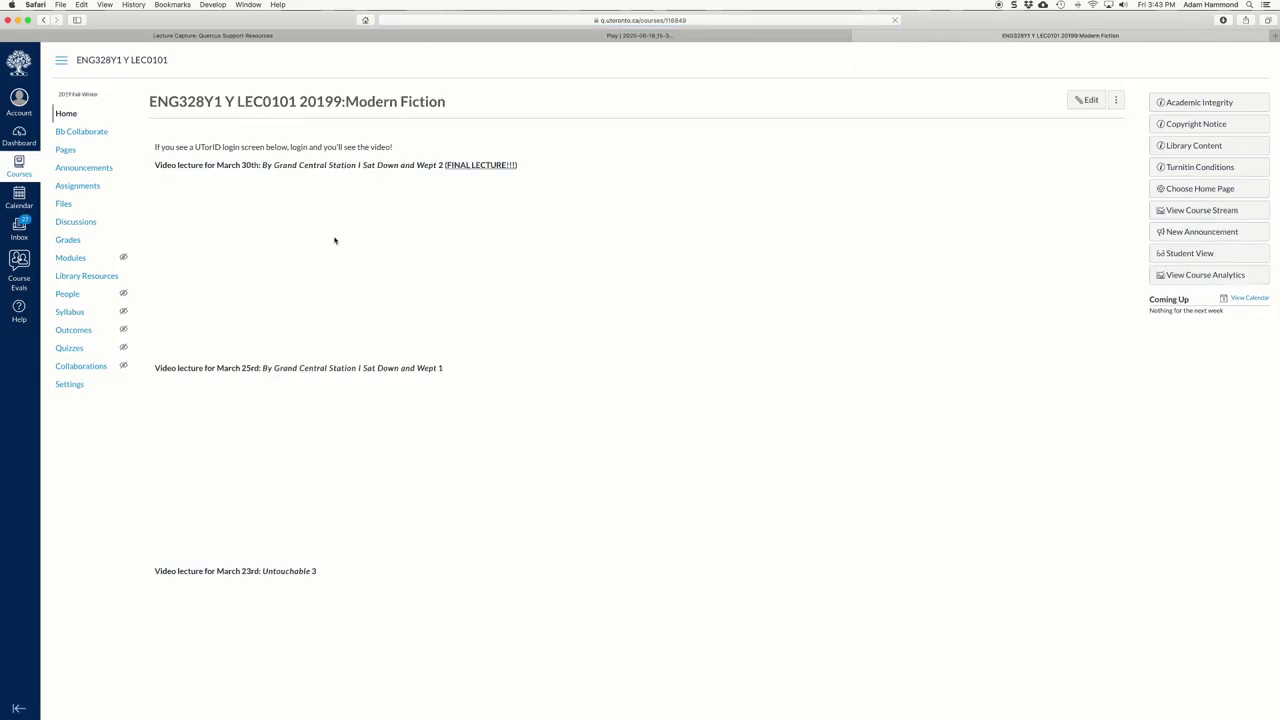
scroll(365, 347, down, 5)
scroll(365, 347, up, 5)
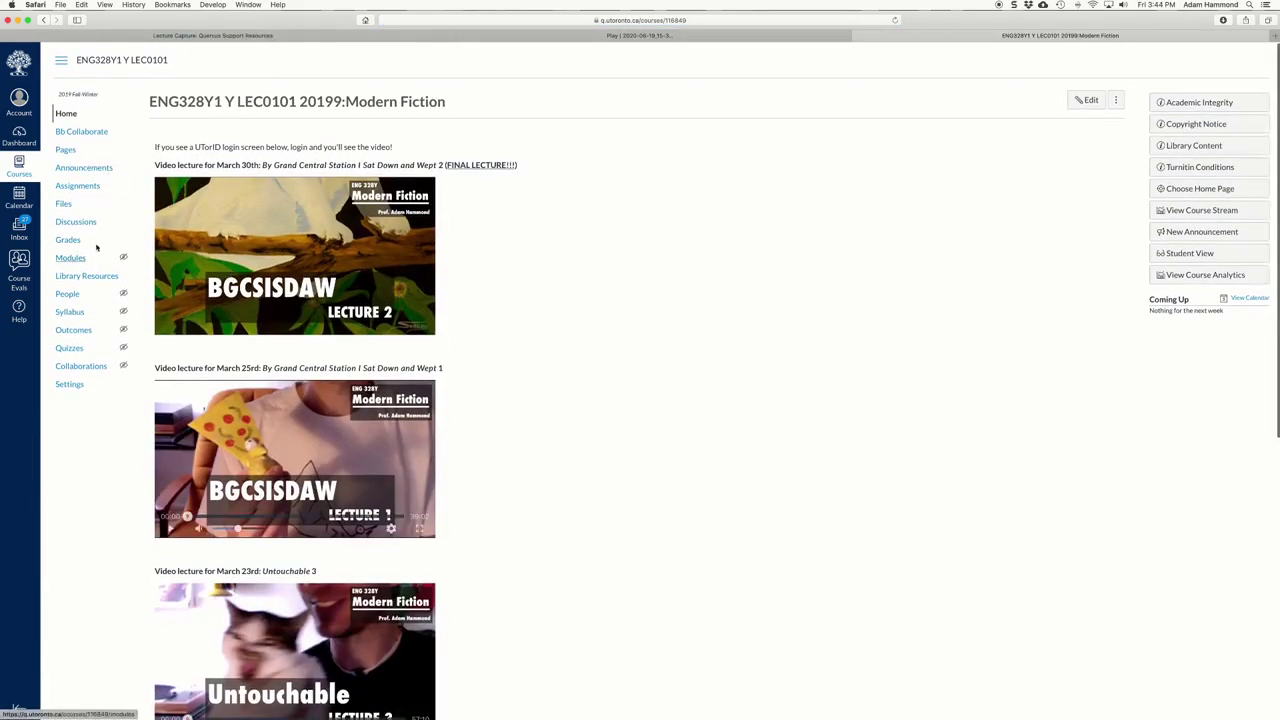
scroll(120, 210, down, 2)
scroll(160, 168, up, 2)
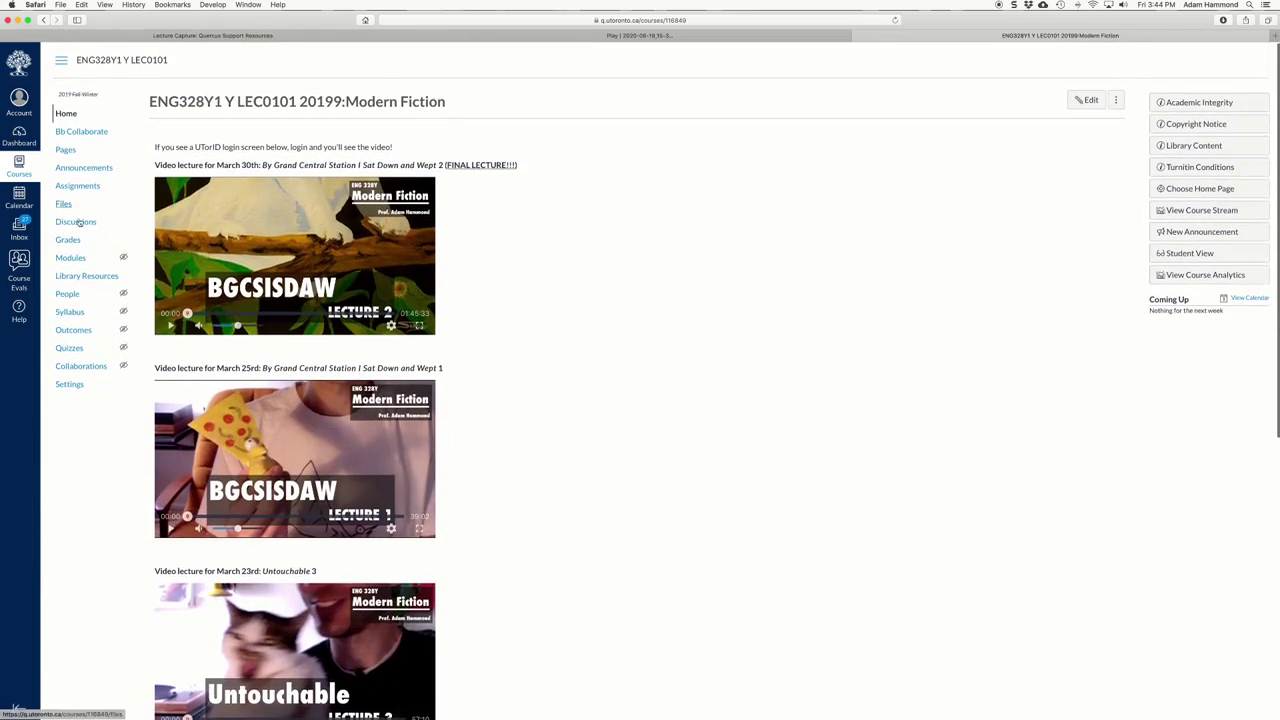
click(68, 150)
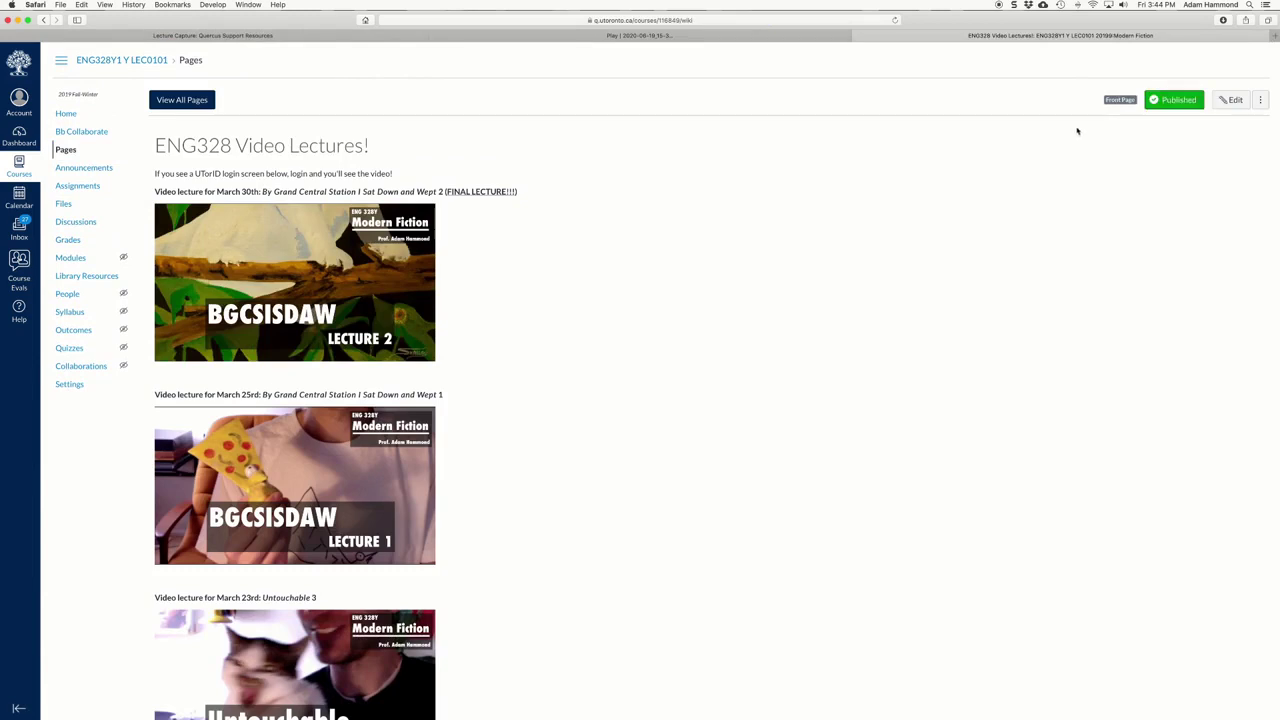
Step: Create a new course page and type 'Lecture #1: How to Make a SnagIt Lecture' in its body
click(190, 101)
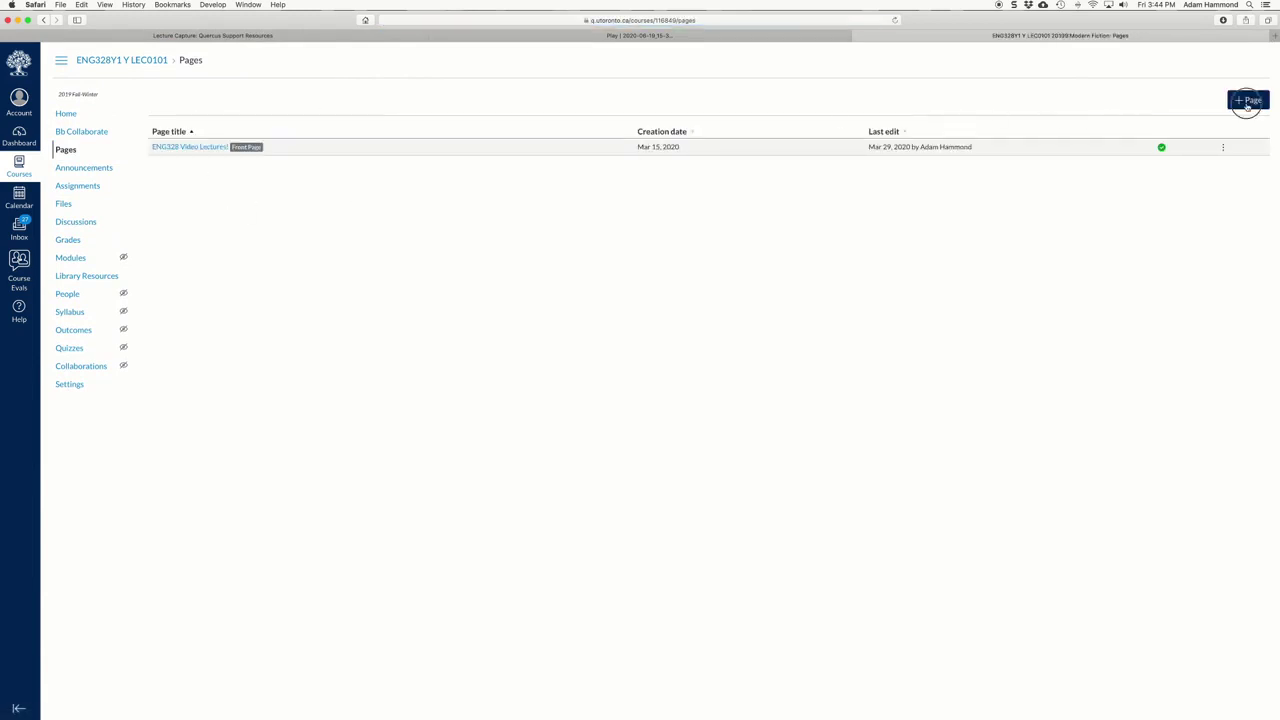
click(1247, 104)
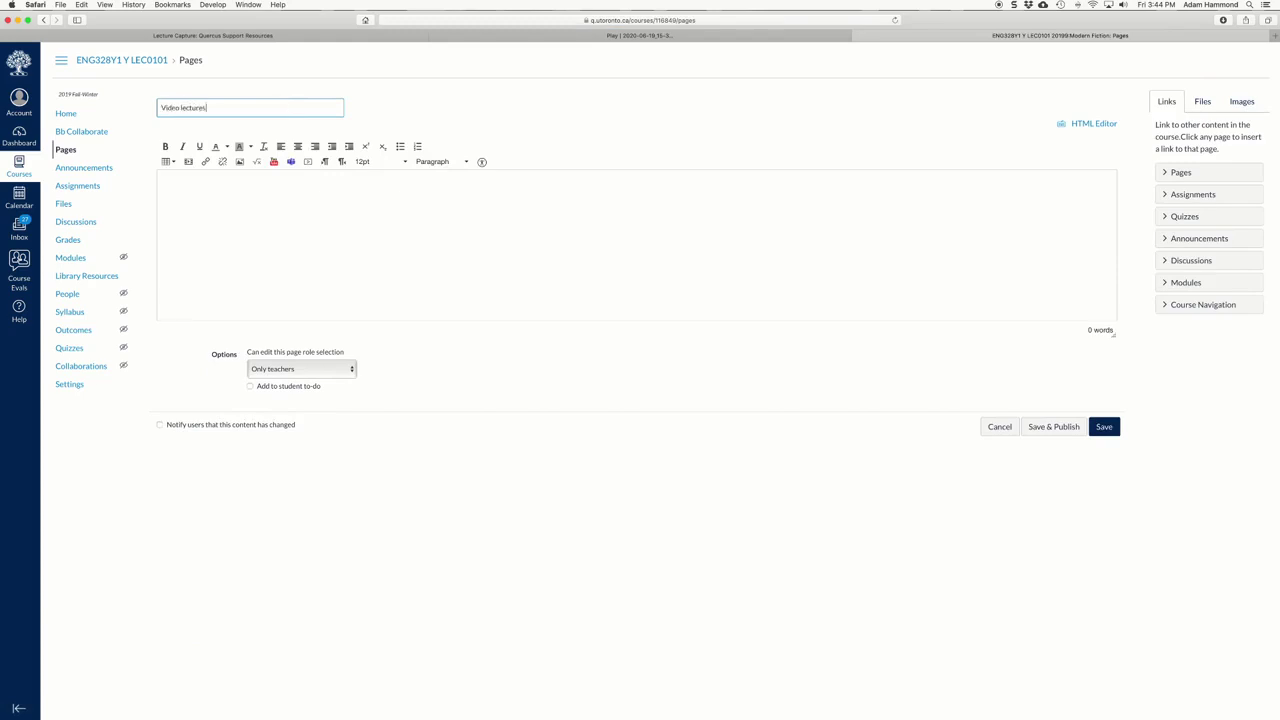
click(234, 214)
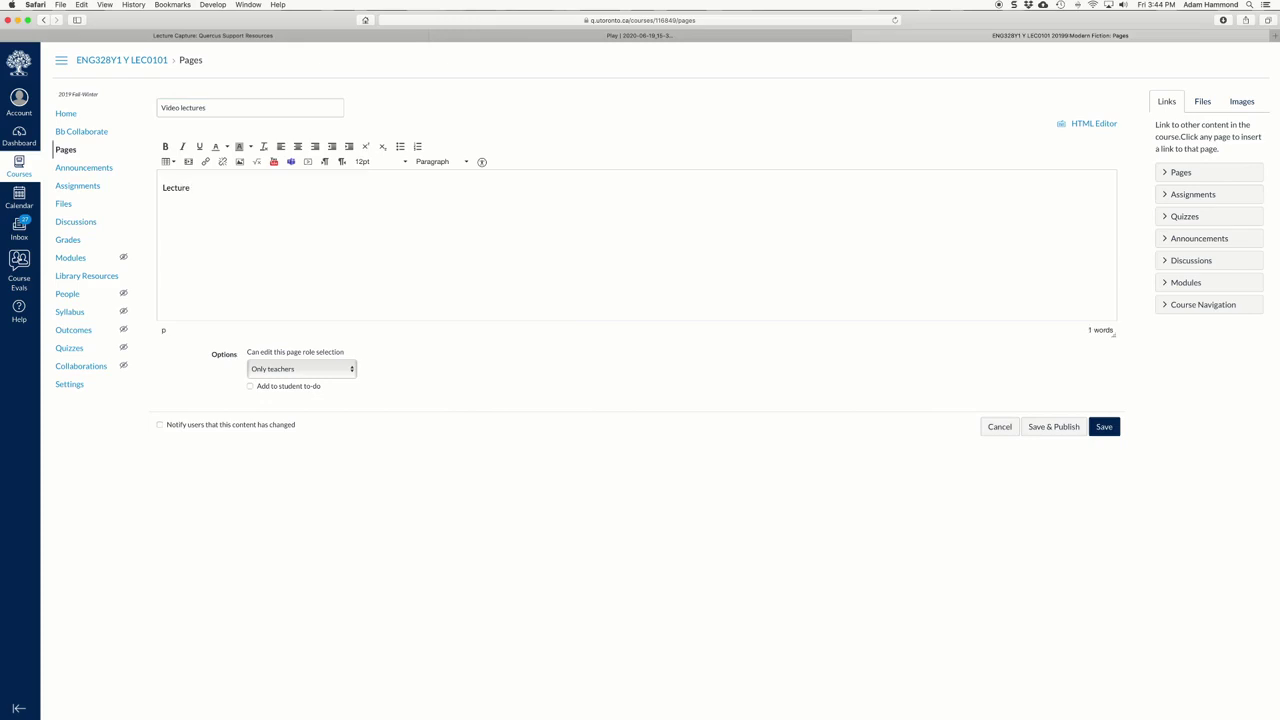
text(Lecture #1: How to Make a SnagIt Lecture)
Step: Link the Lecture #1 line to the pasted MyMedia permanent play link
drag(312, 188, 131, 177)
click(205, 163)
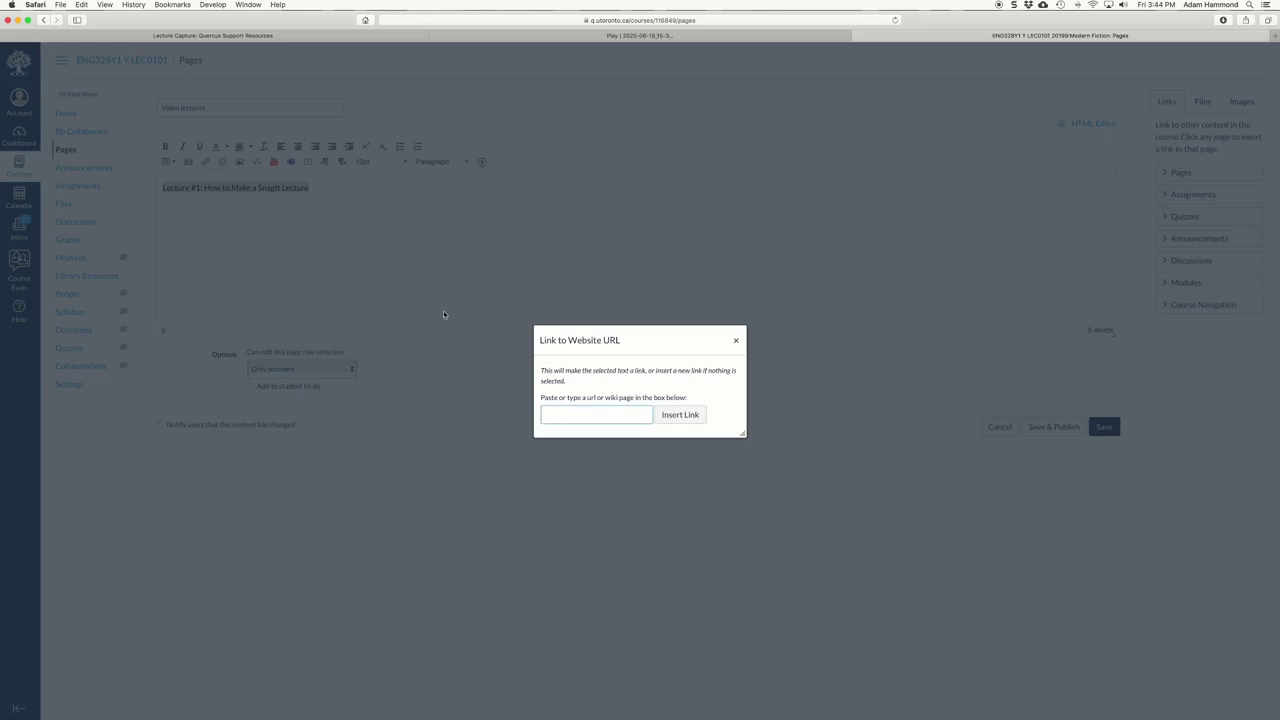
right_click(568, 410)
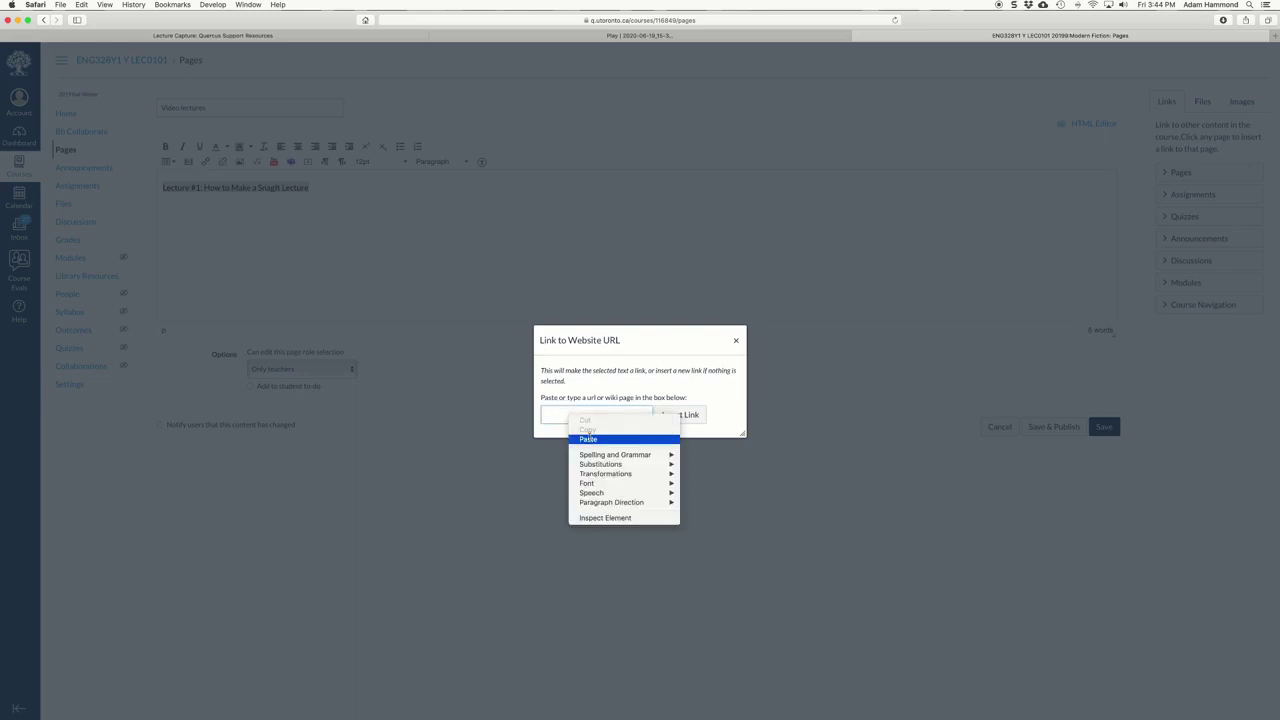
click(589, 440)
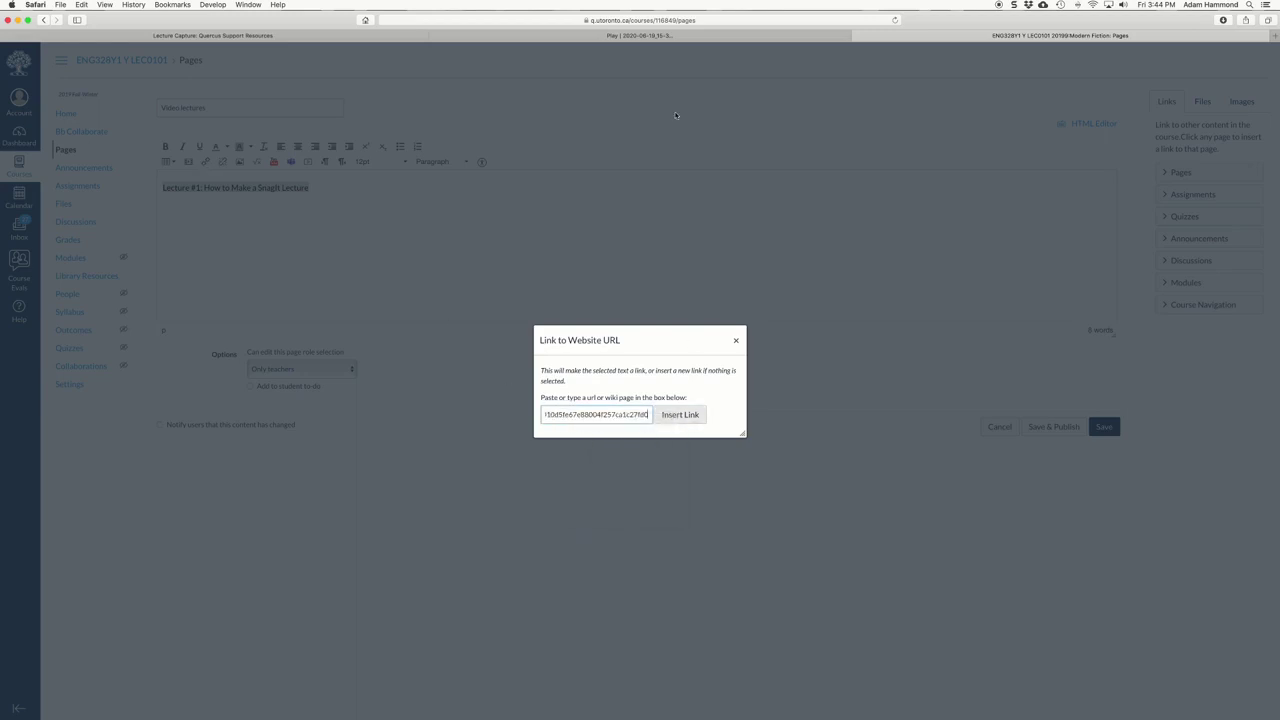
click(704, 38)
click(1022, 37)
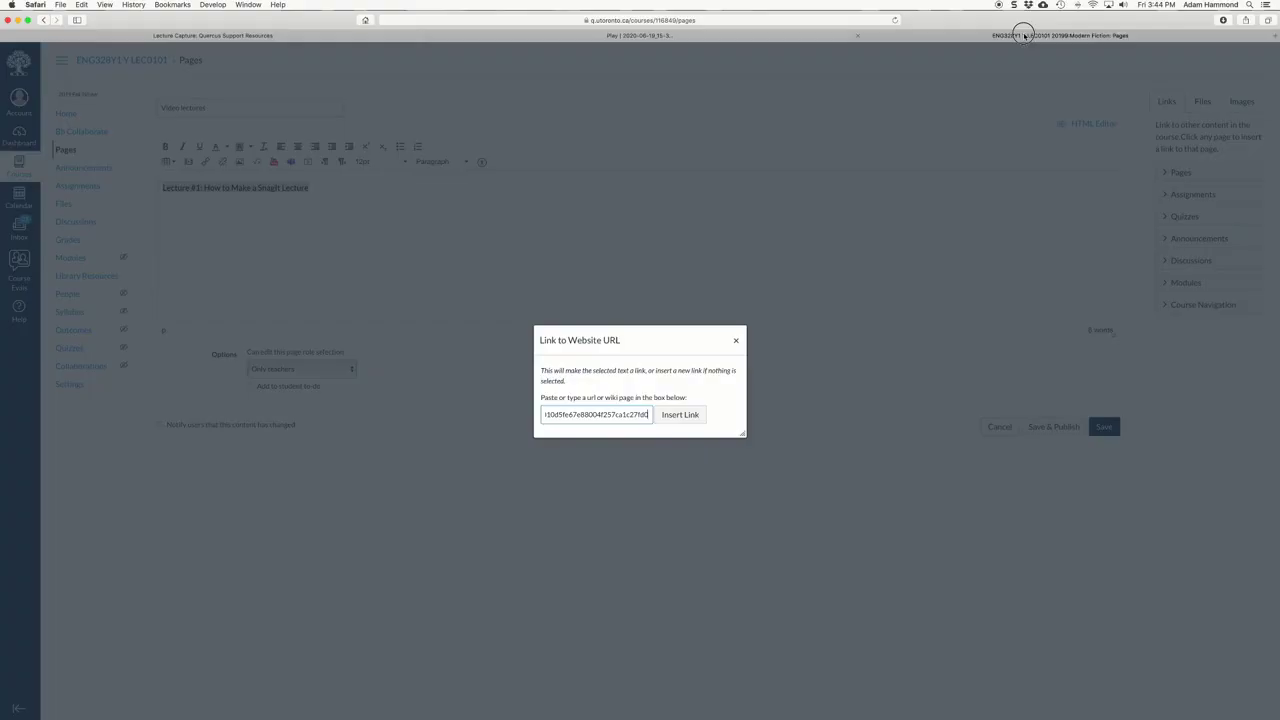
click(692, 416)
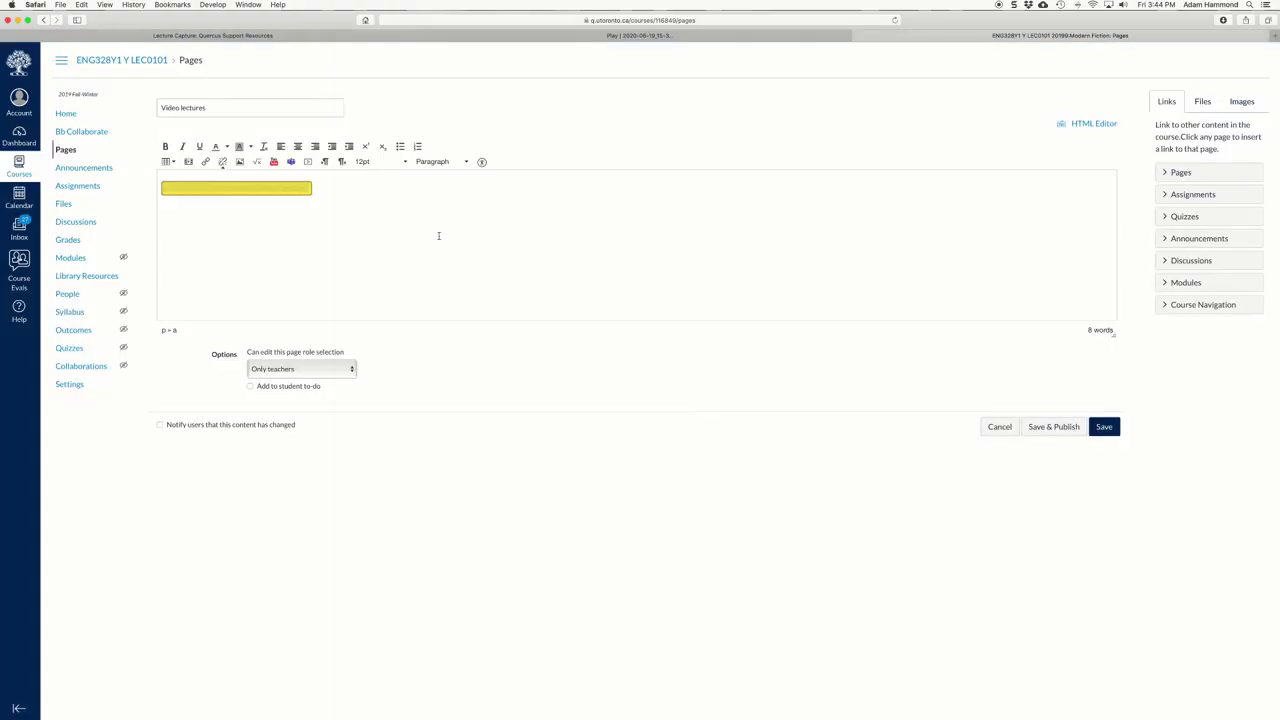
Step: Save the Video lectures page, close the MyMedia tab, and edit again after the link line
click(1104, 427)
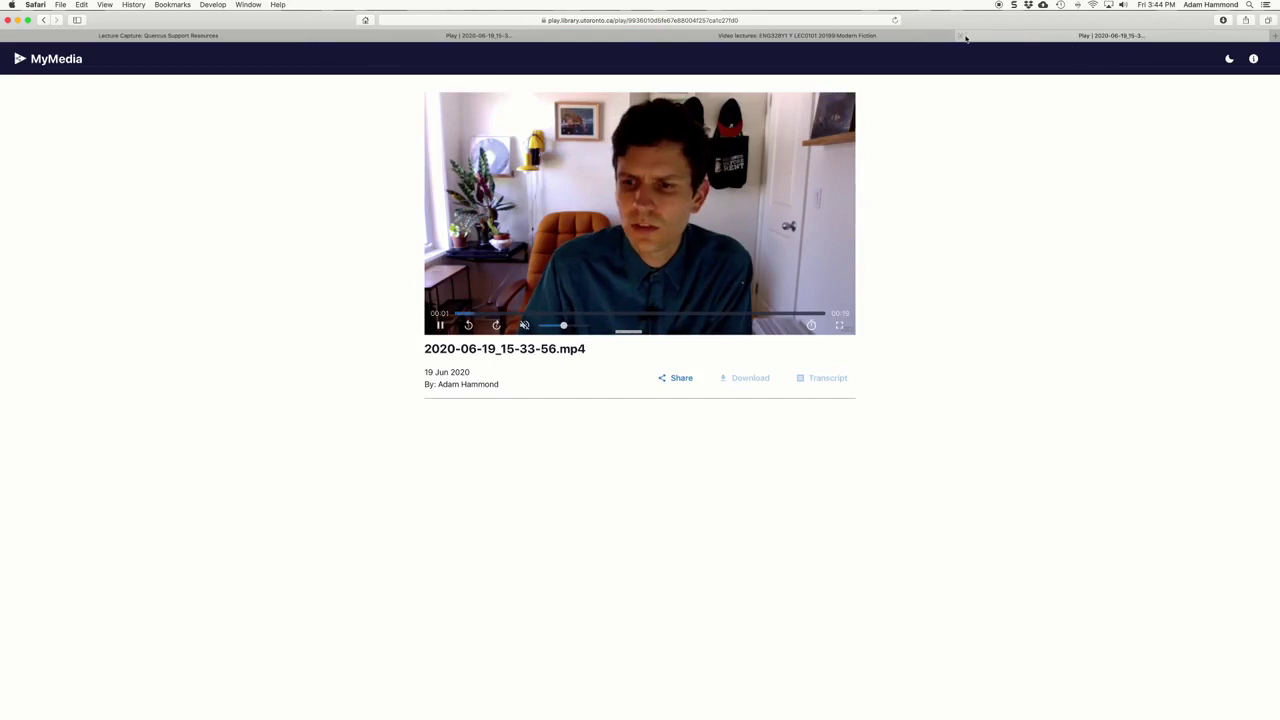
click(960, 36)
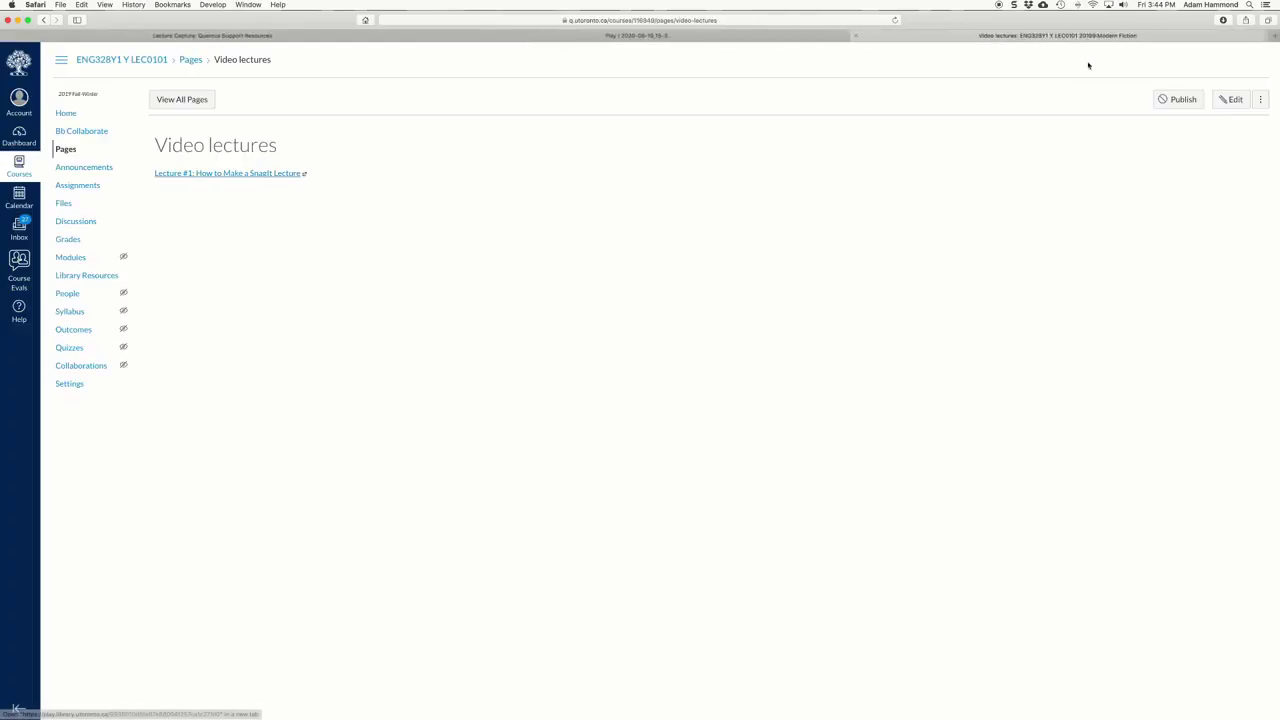
click(1236, 100)
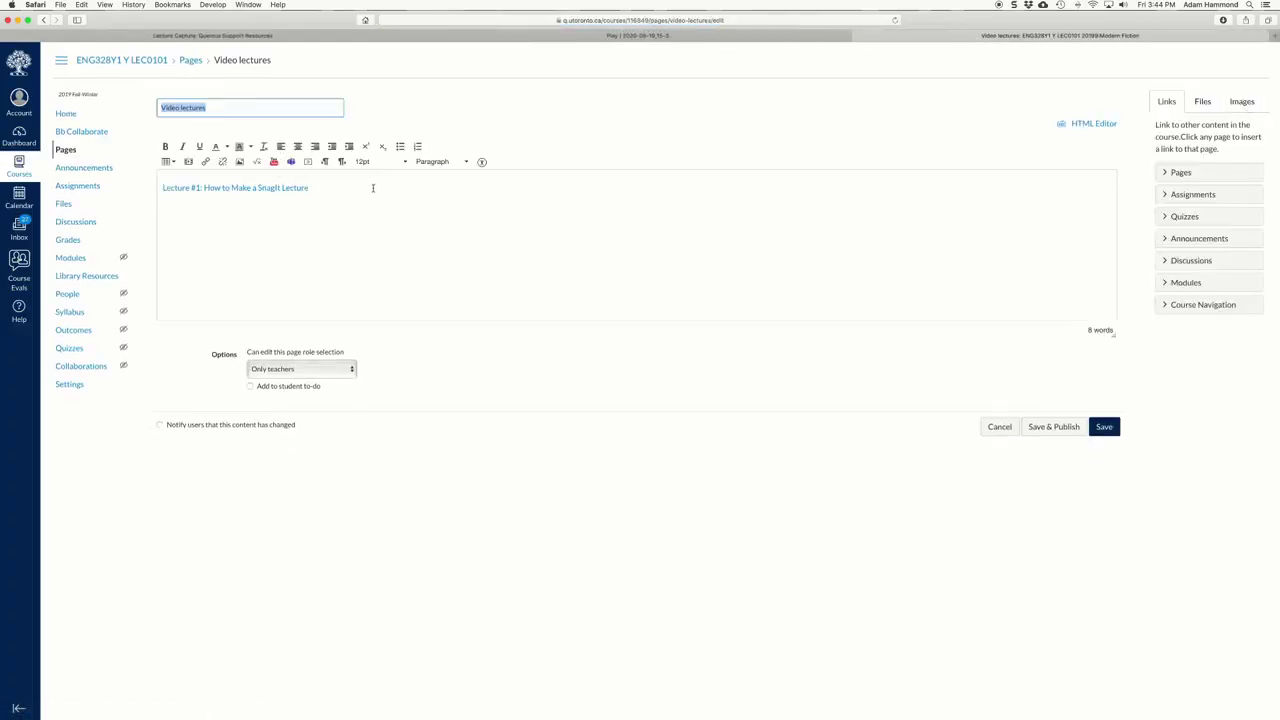
click(373, 188)
Step: Paste the copied MyMedia embed code onto the third line of the page's HTML and save
click(632, 36)
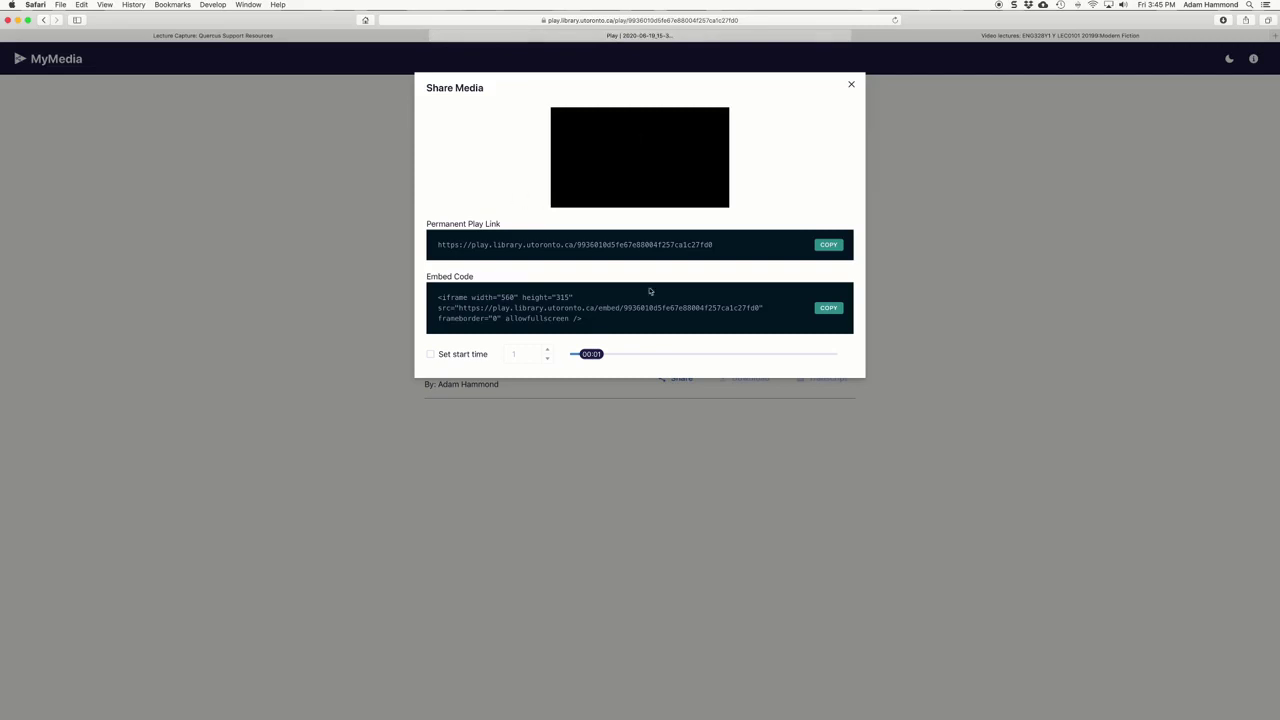
click(828, 309)
click(1060, 35)
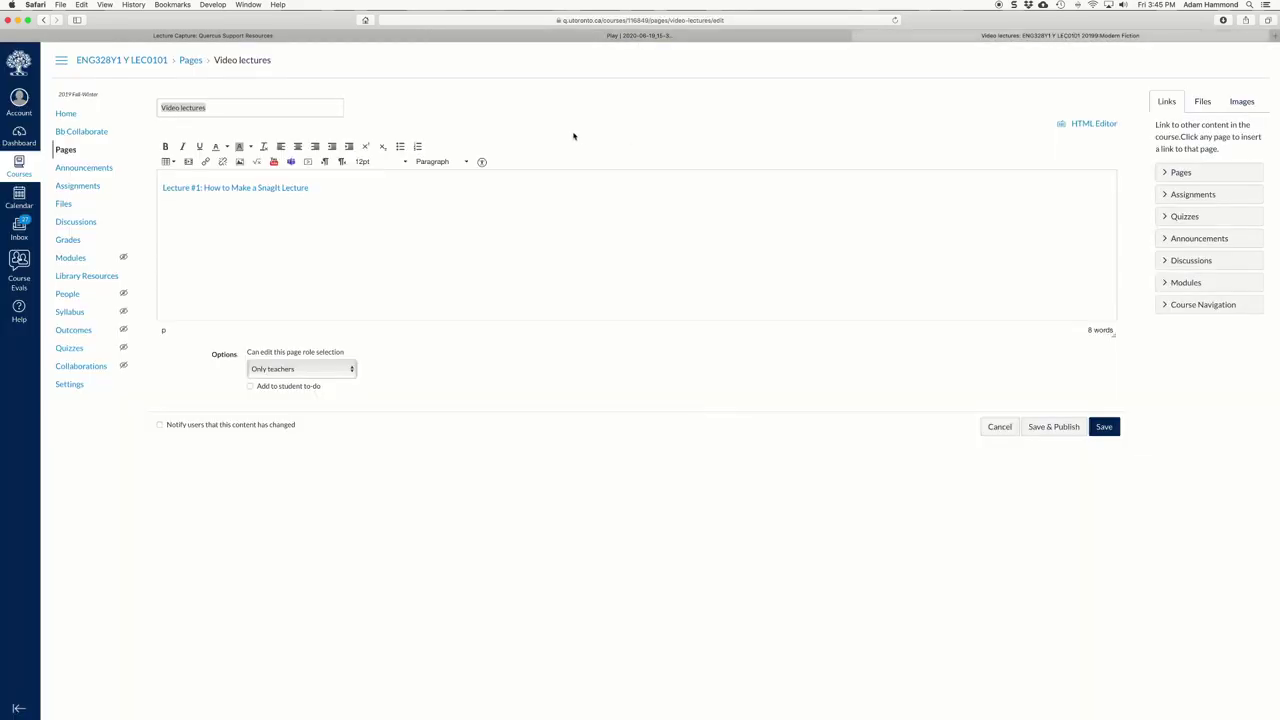
click(1091, 124)
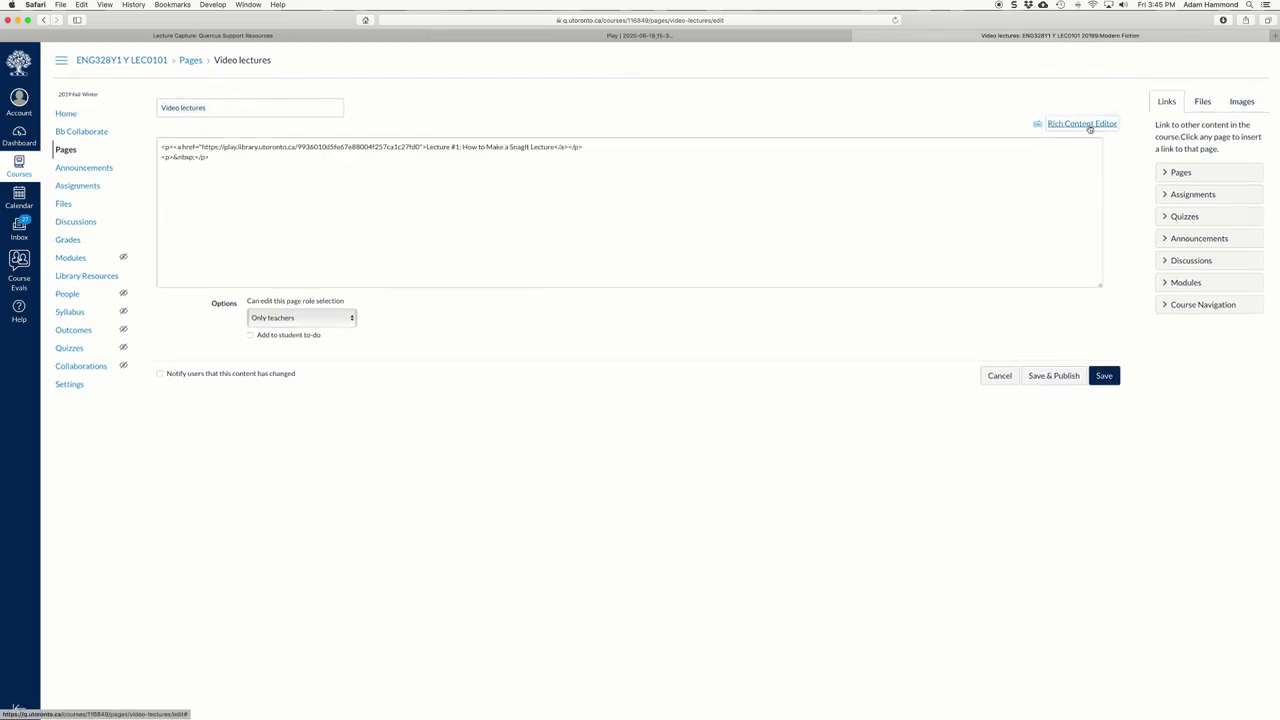
click(253, 155)
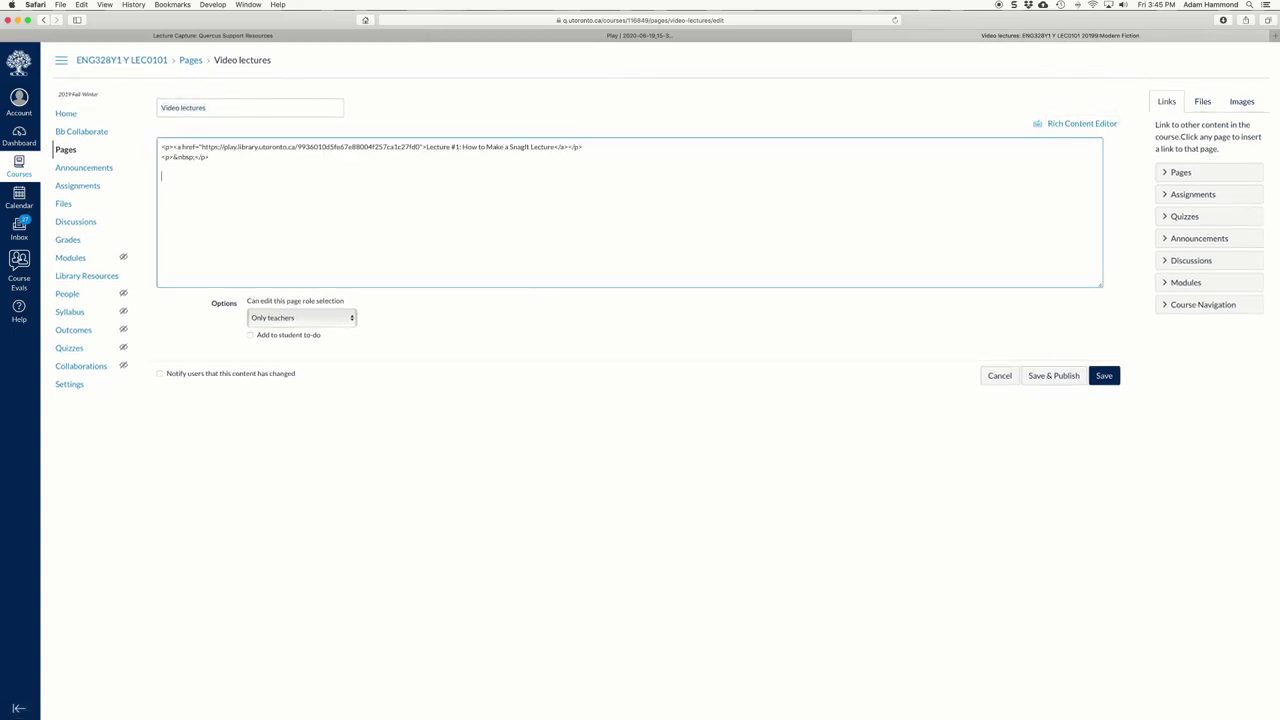
right_click(170, 168)
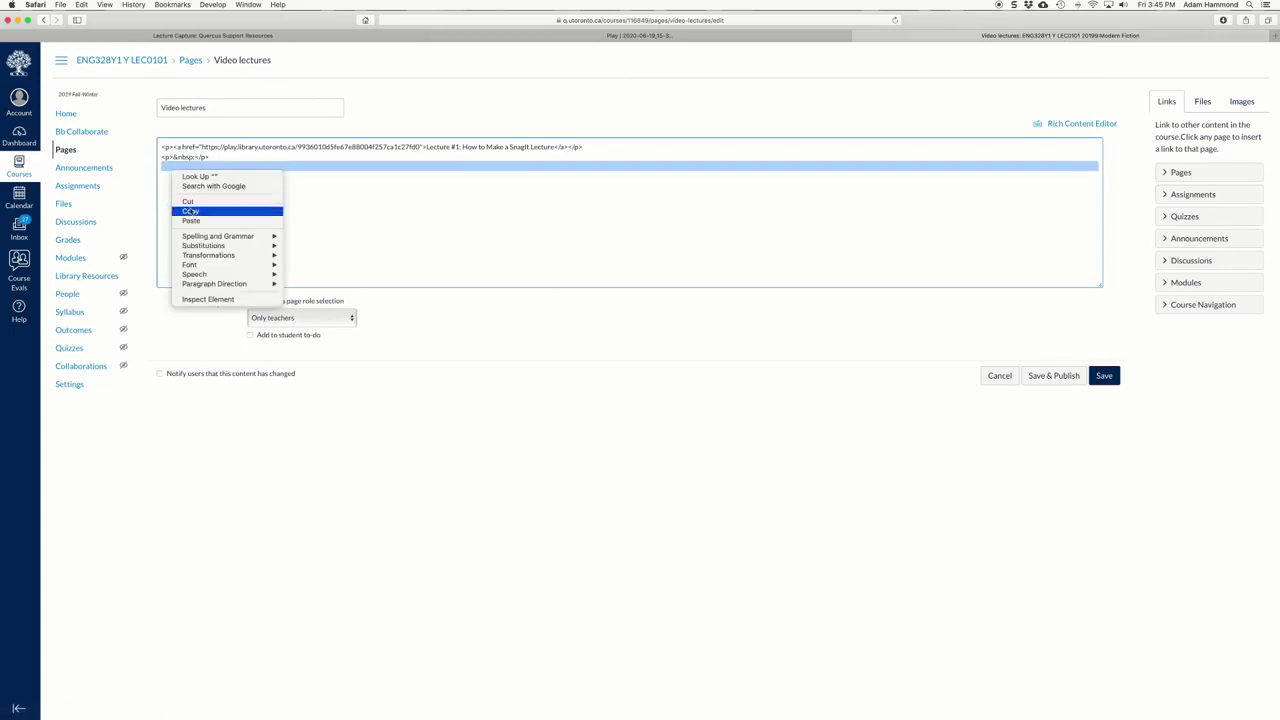
click(190, 221)
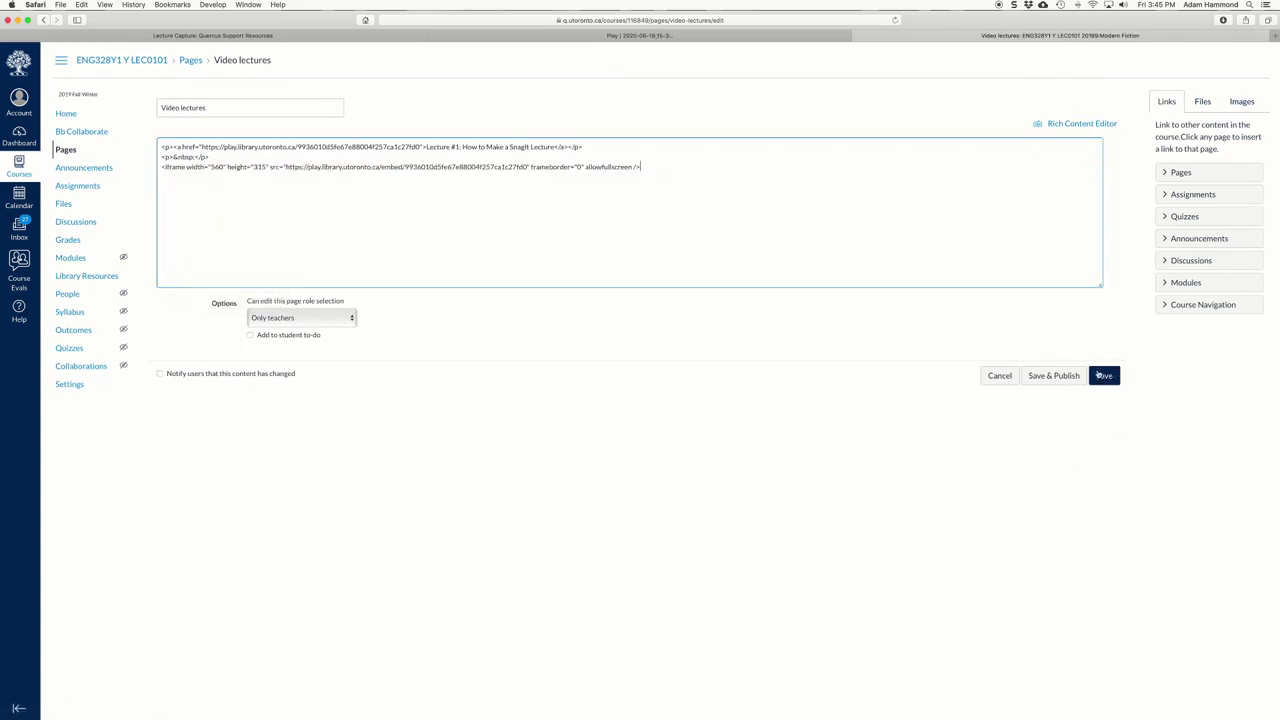
click(1102, 376)
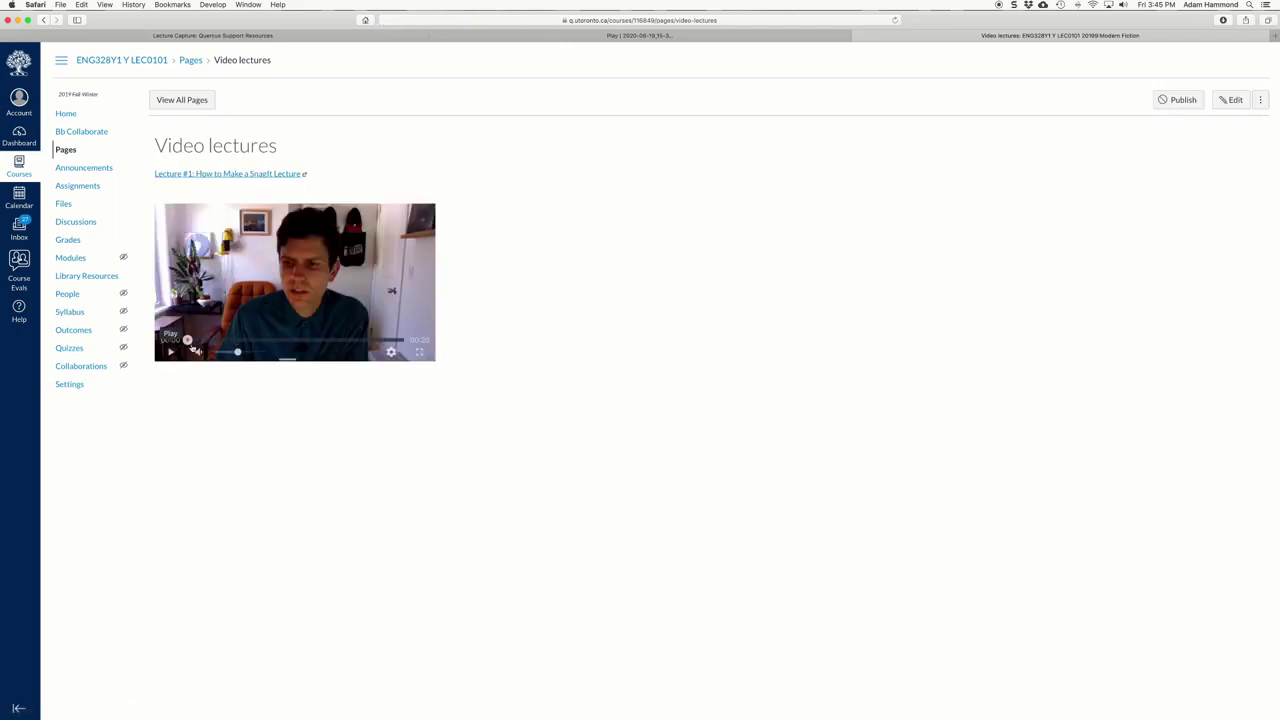
Step: Start playback of the embedded MyMedia lecture video beneath the Lecture #1 link
click(170, 352)
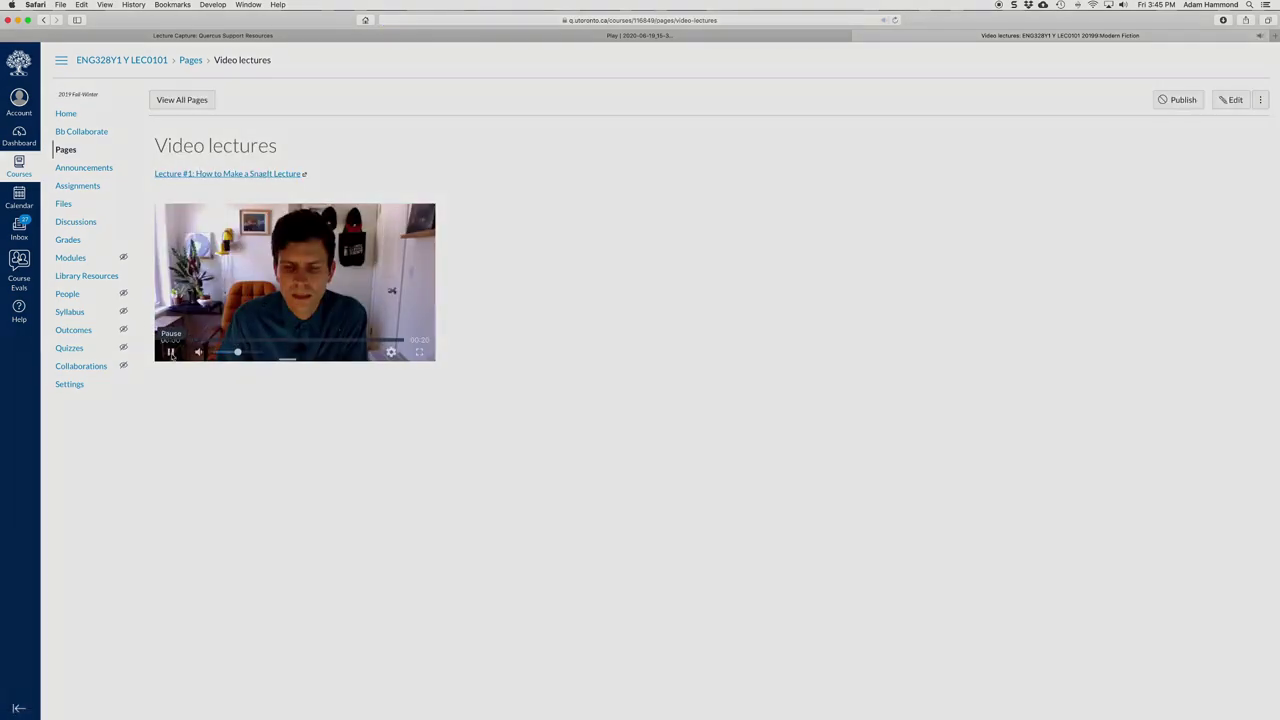